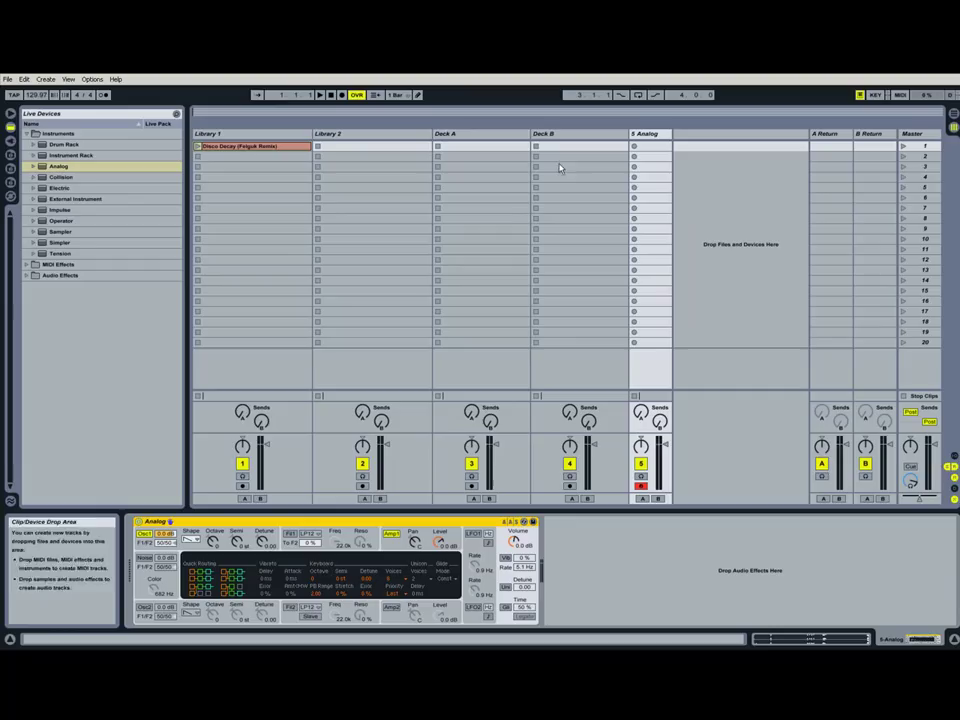
Step: Play the Disco Decay (Felguk Remix) clip in Library 1 twice to work out its key, stopping it each time
click(197, 147)
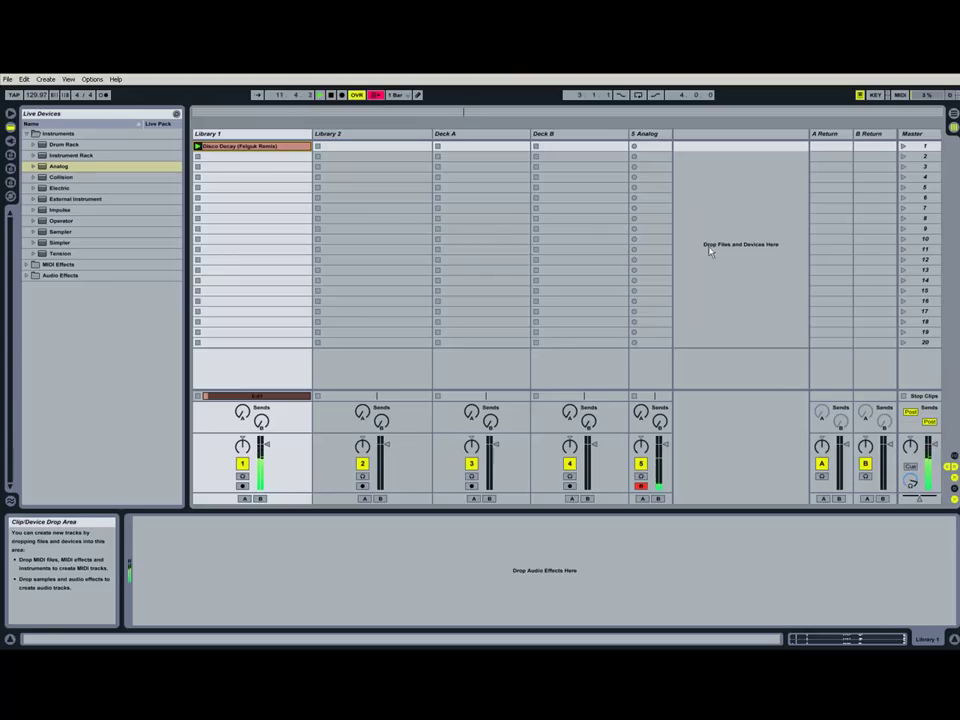
click(198, 158)
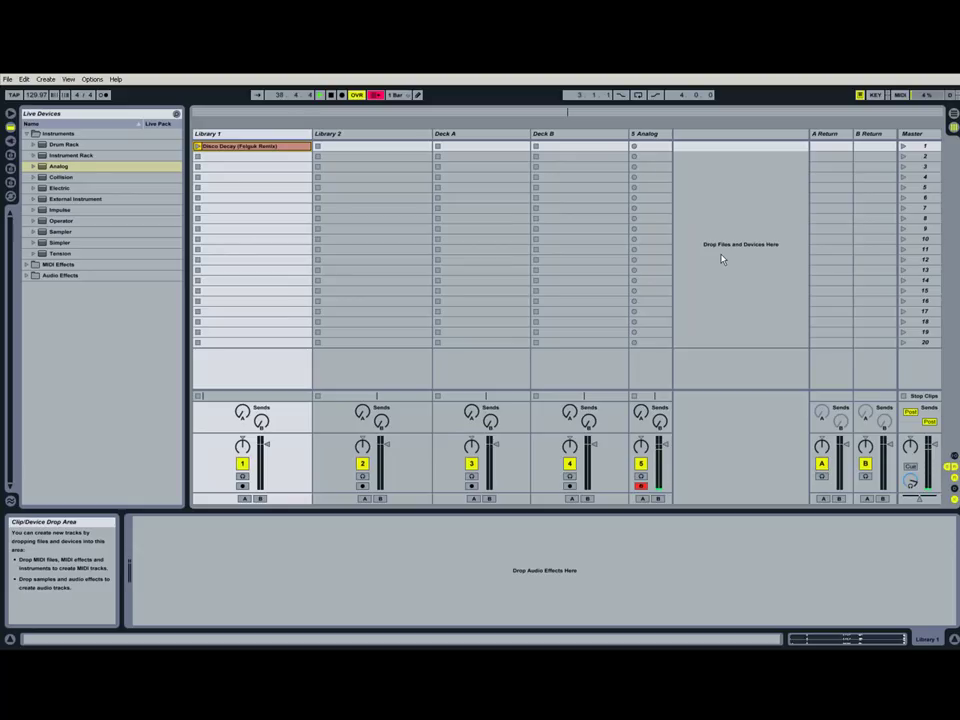
click(197, 147)
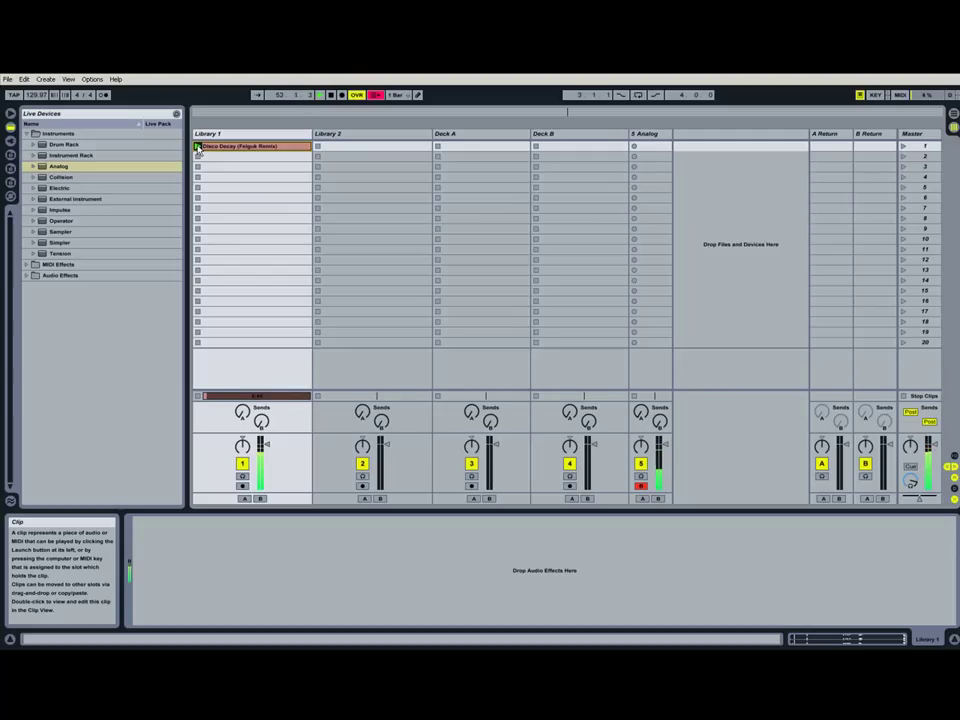
click(198, 157)
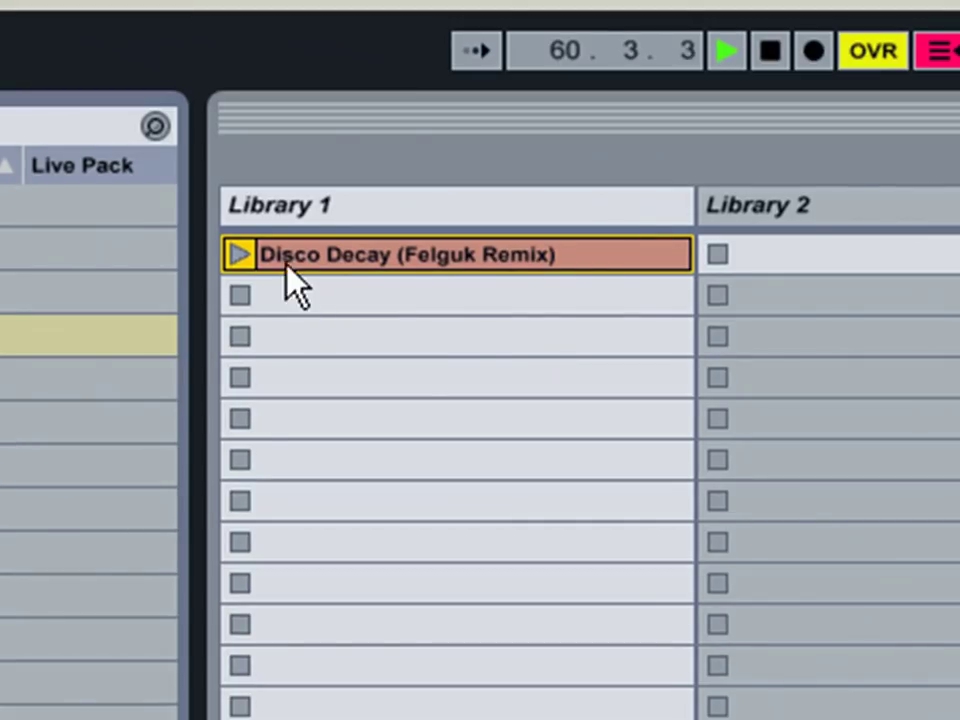
Step: Rename the Disco Decay clip to "Am - 130 - Disco Decay (Felguk Remix)" and stop playback
right_click(289, 254)
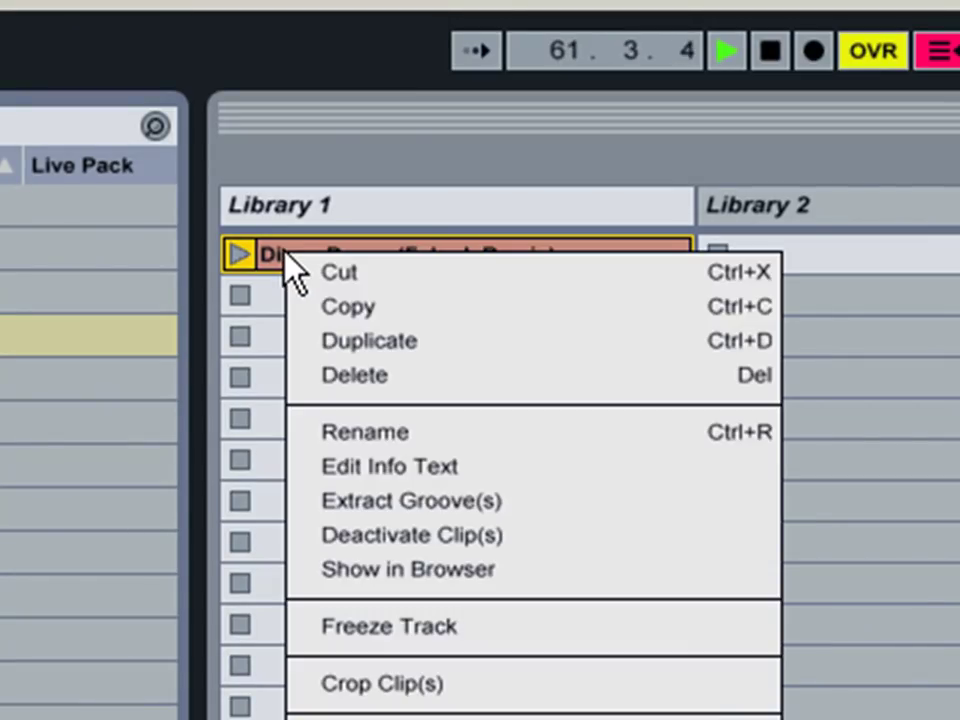
click(364, 432)
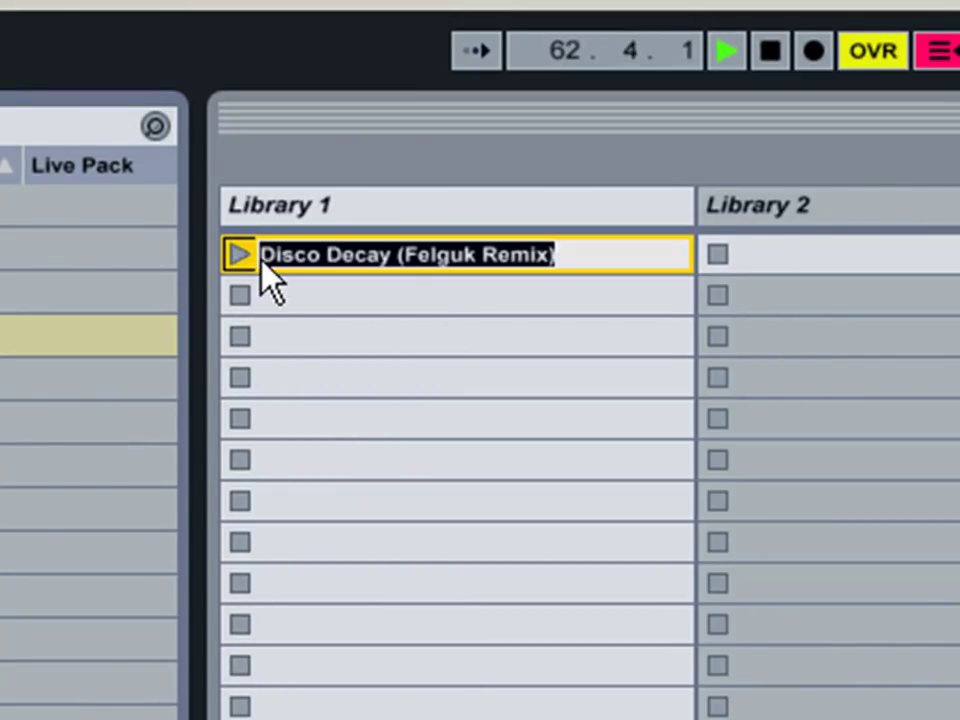
key(Home)
text(Am)
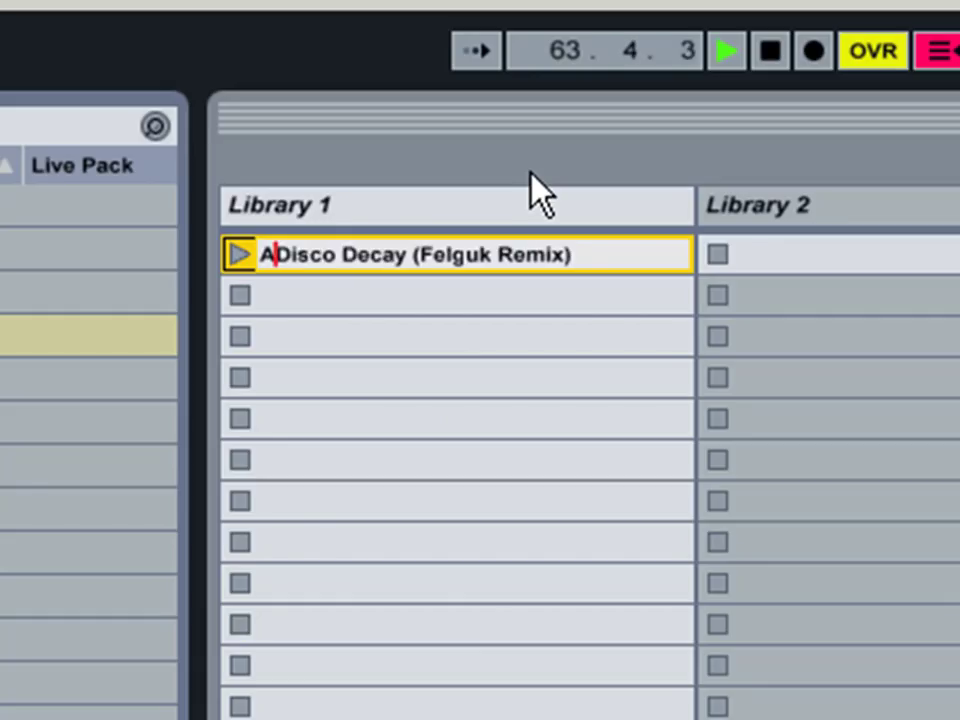
text( - )
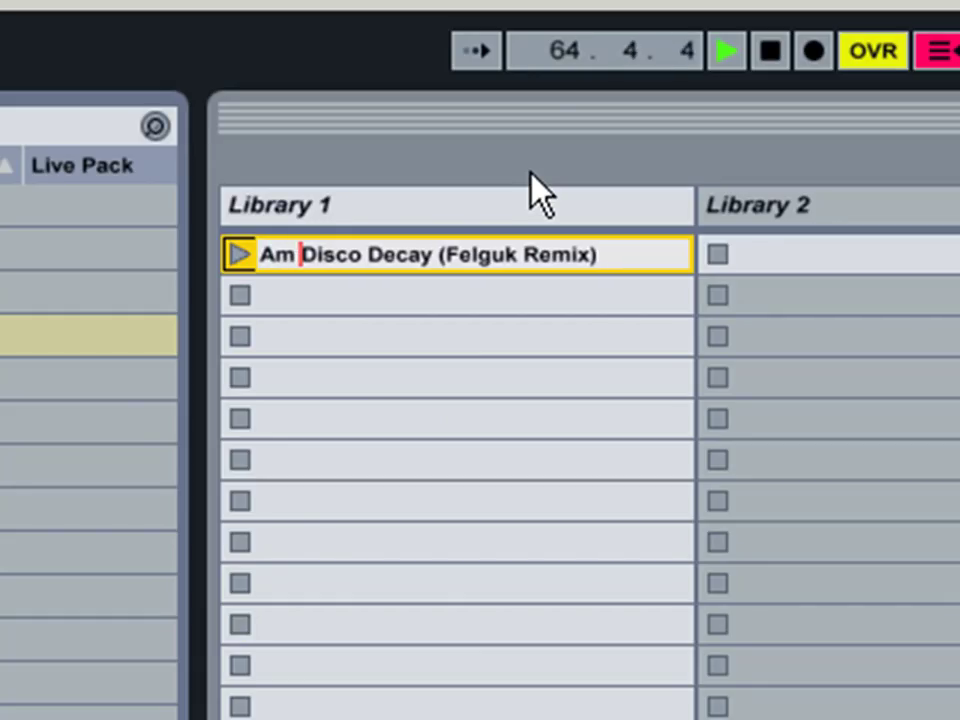
text(130 )
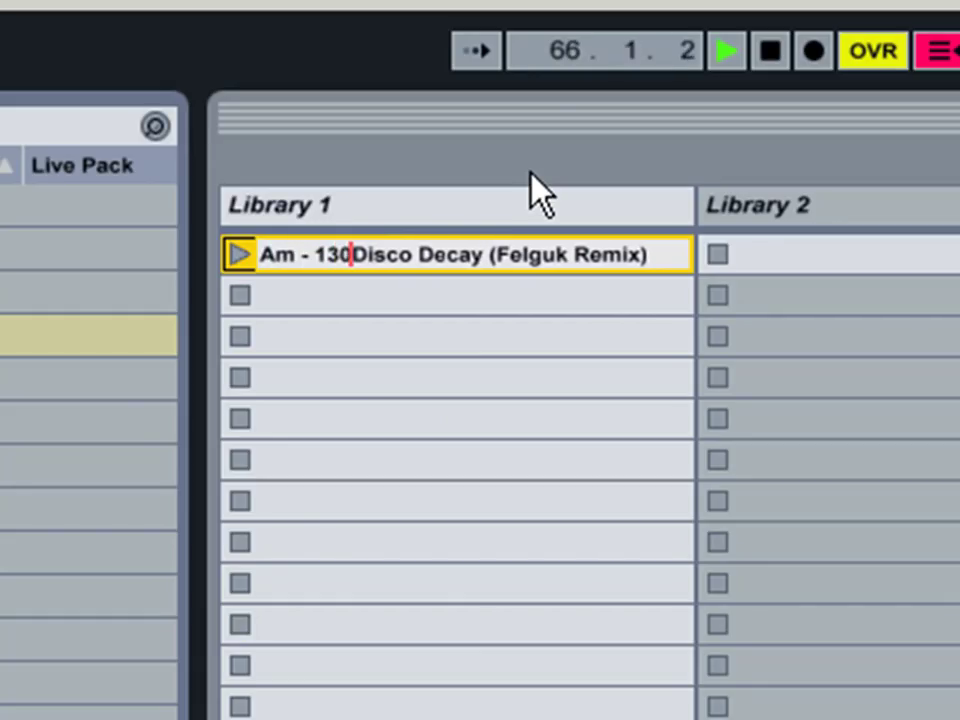
text(-)
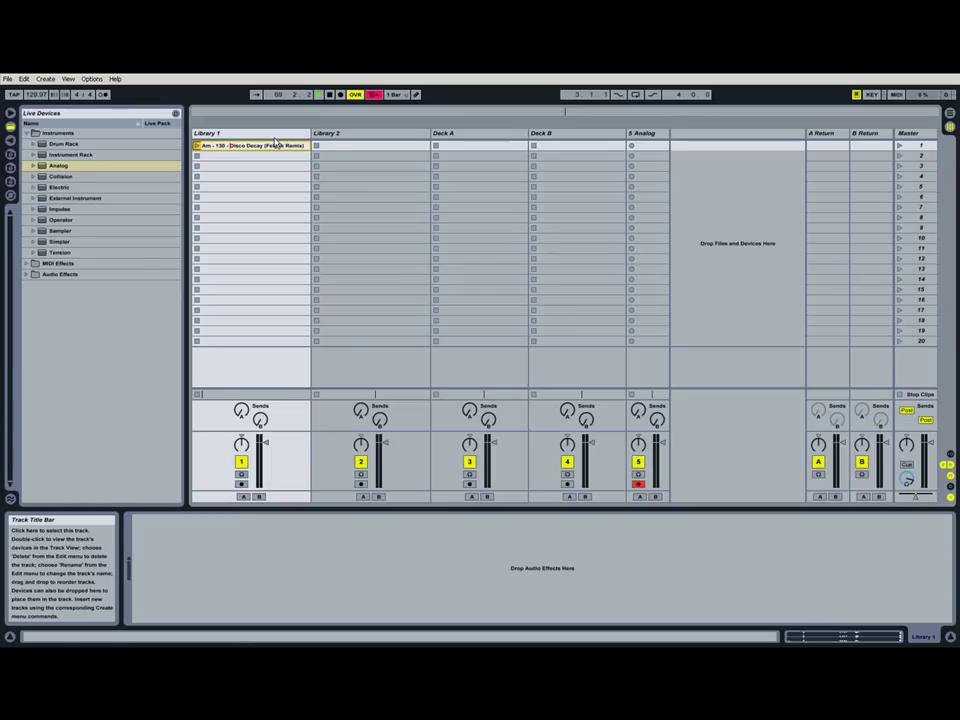
double_click(331, 95)
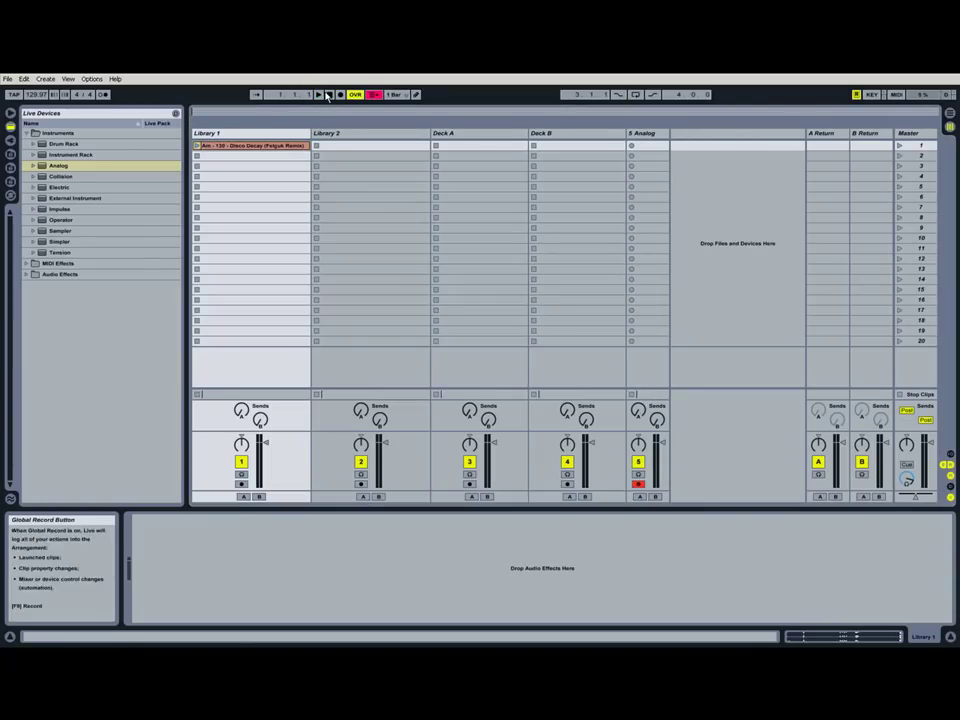
Step: Replace the clip name's key prefix so it reads "8A - 130 - Disco Decay (Felguk Remix)"
click(260, 133)
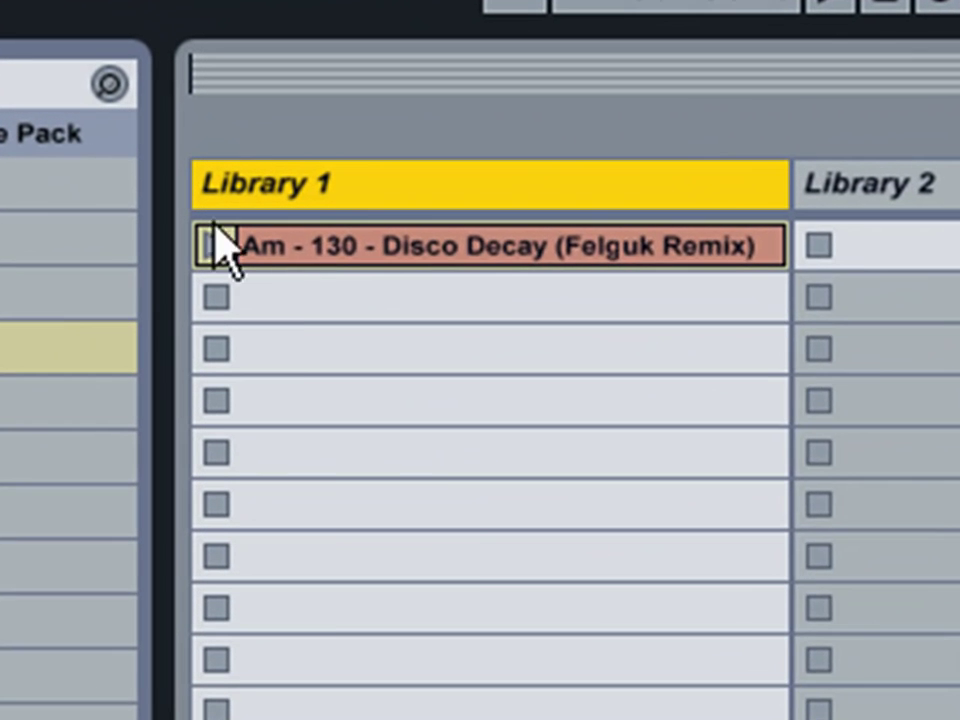
right_click(308, 244)
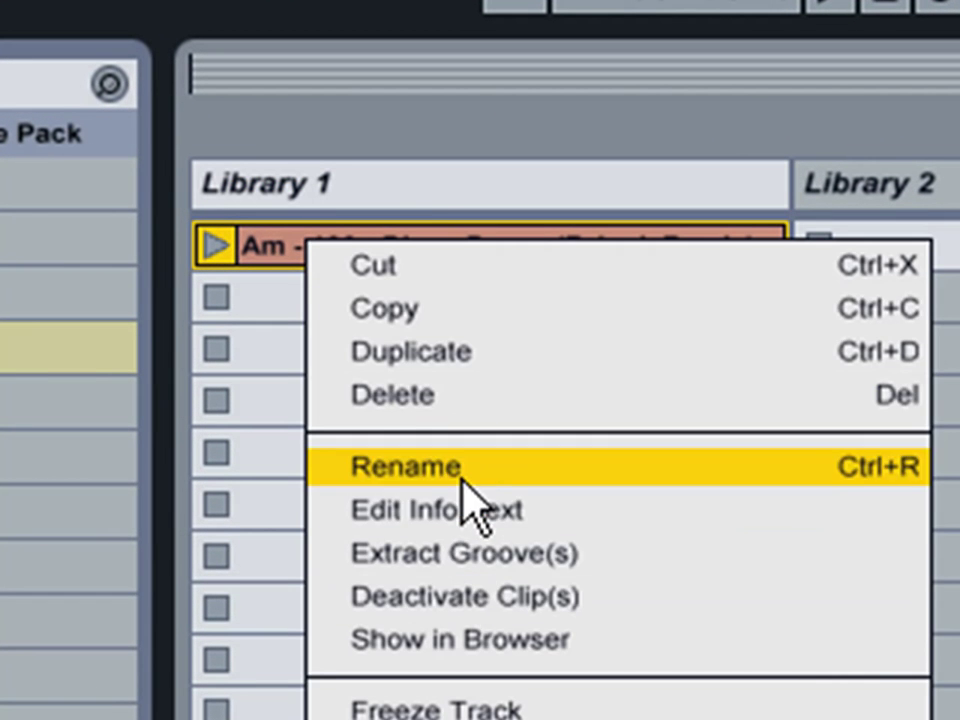
click(461, 468)
click(280, 248)
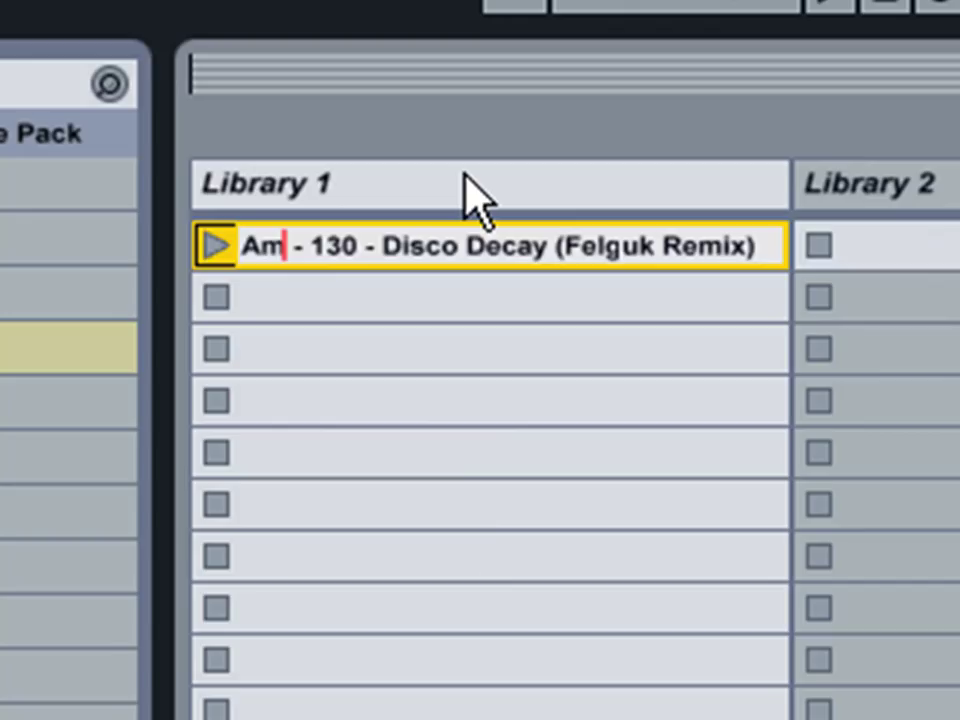
key(BackSpace)
key(BackSpace)
text(8)
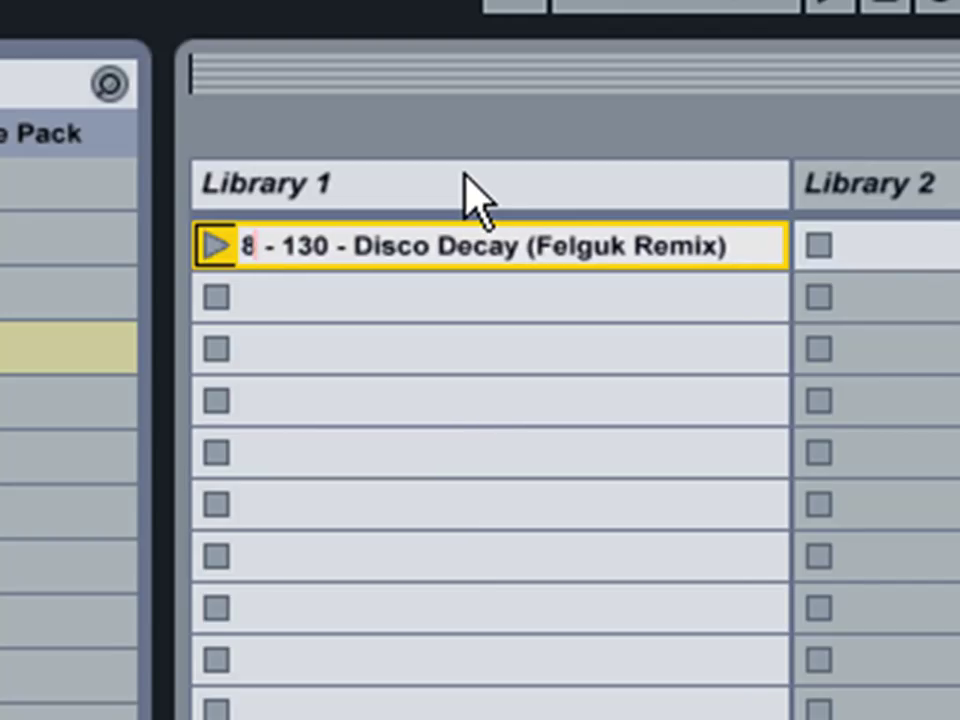
text(A)
click(430, 295)
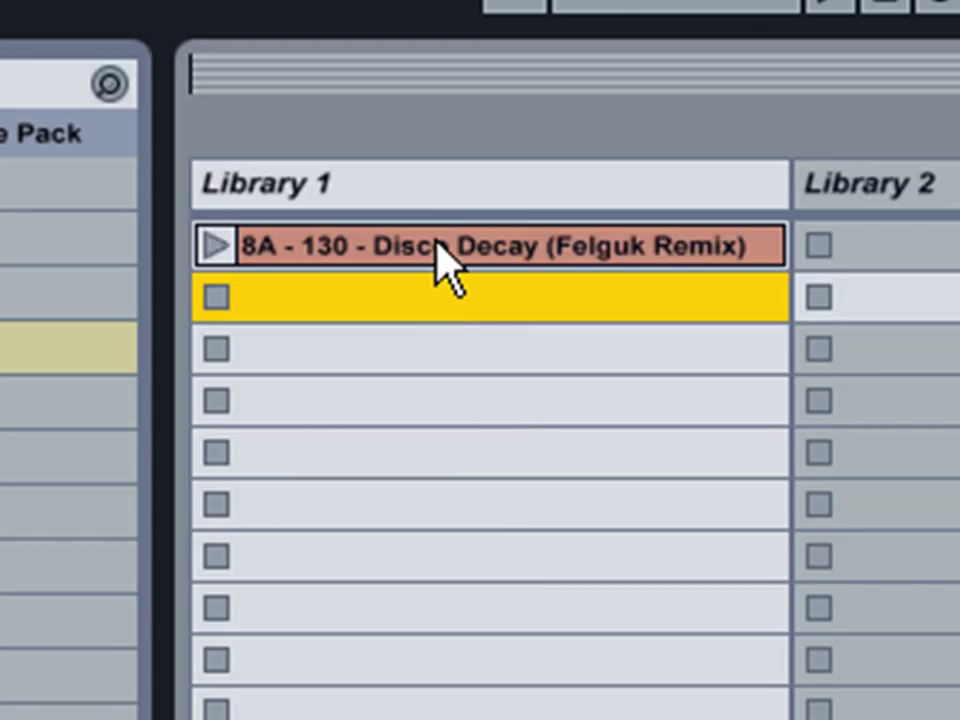
click(437, 246)
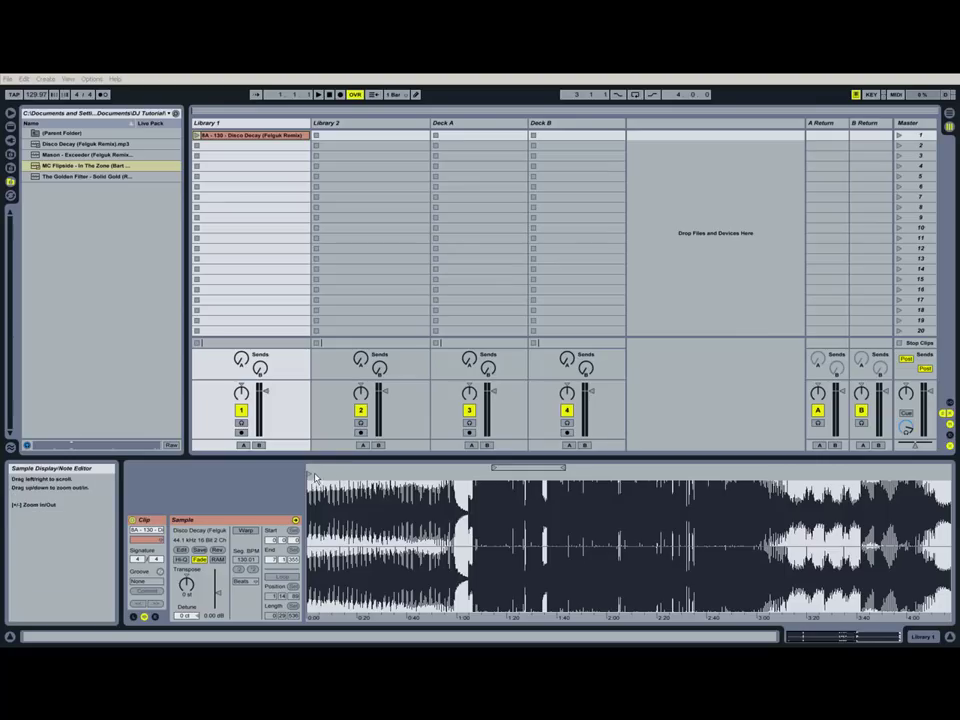
Step: Set the project tempo to 130 BPM
drag(316, 470, 349, 550)
drag(349, 469, 329, 469)
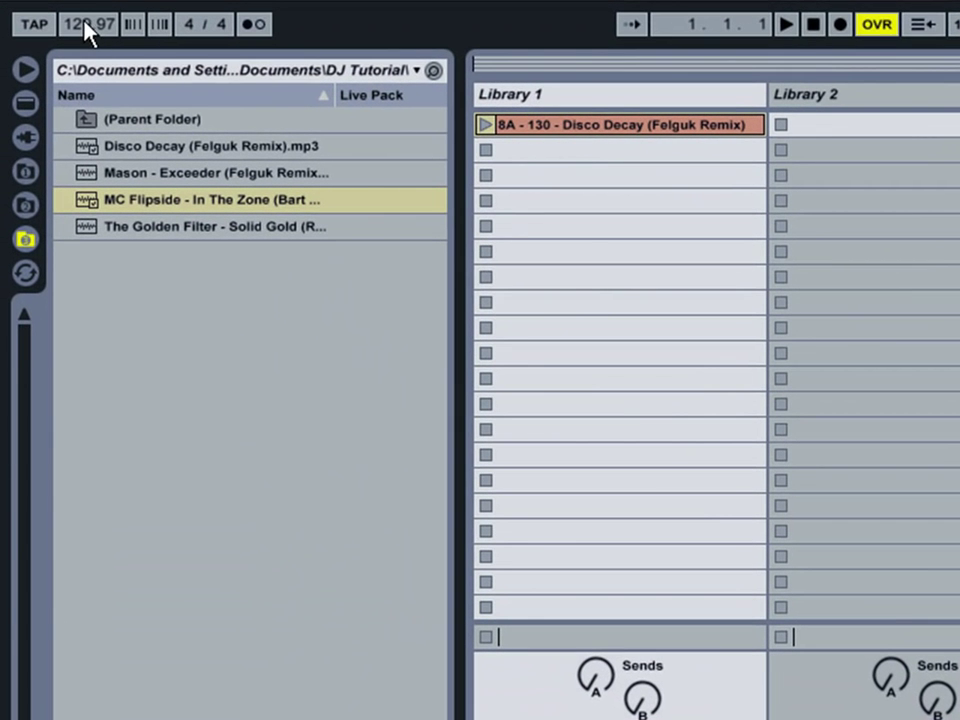
click(85, 22)
text(130)
key(Return)
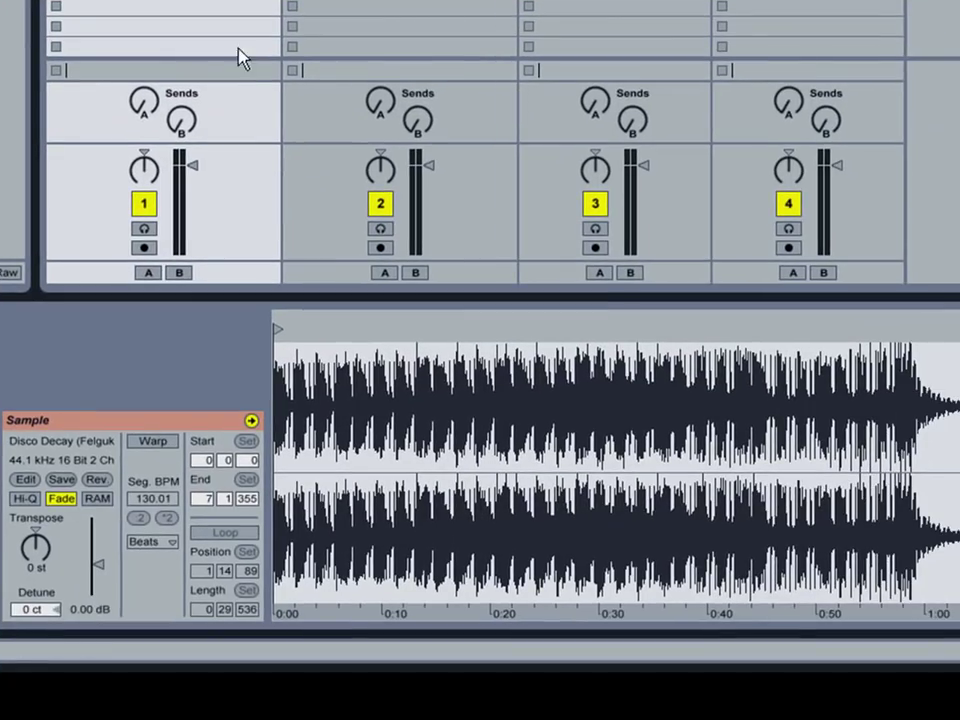
Step: Move the Disco Decay clip's start marker to the first kick in the waveform, at about 0.0.68
drag(317, 336, 485, 335)
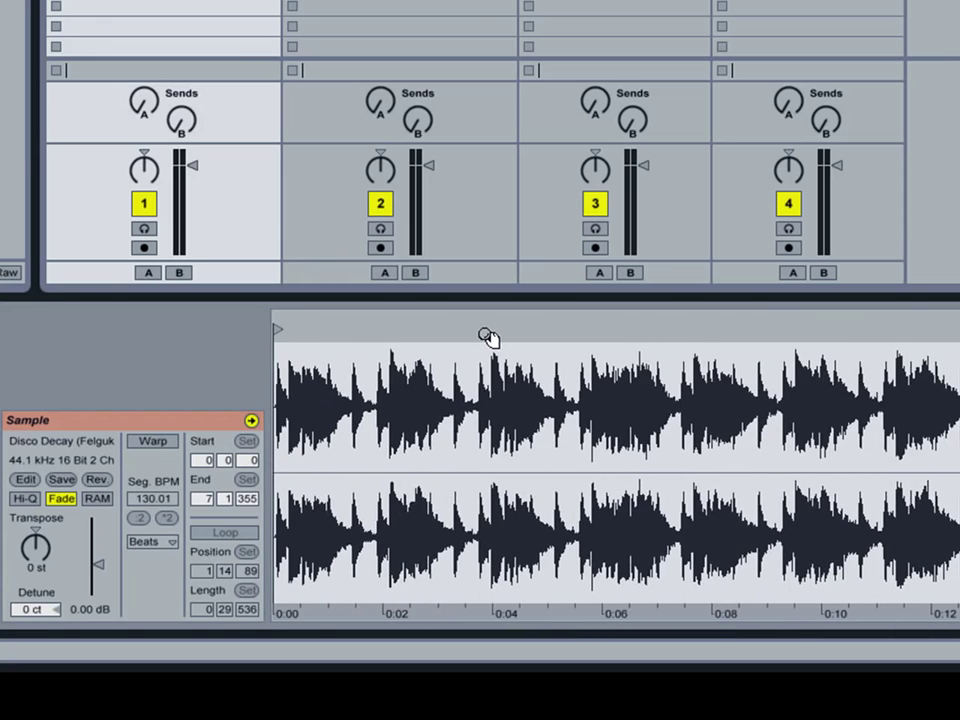
drag(418, 332, 503, 333)
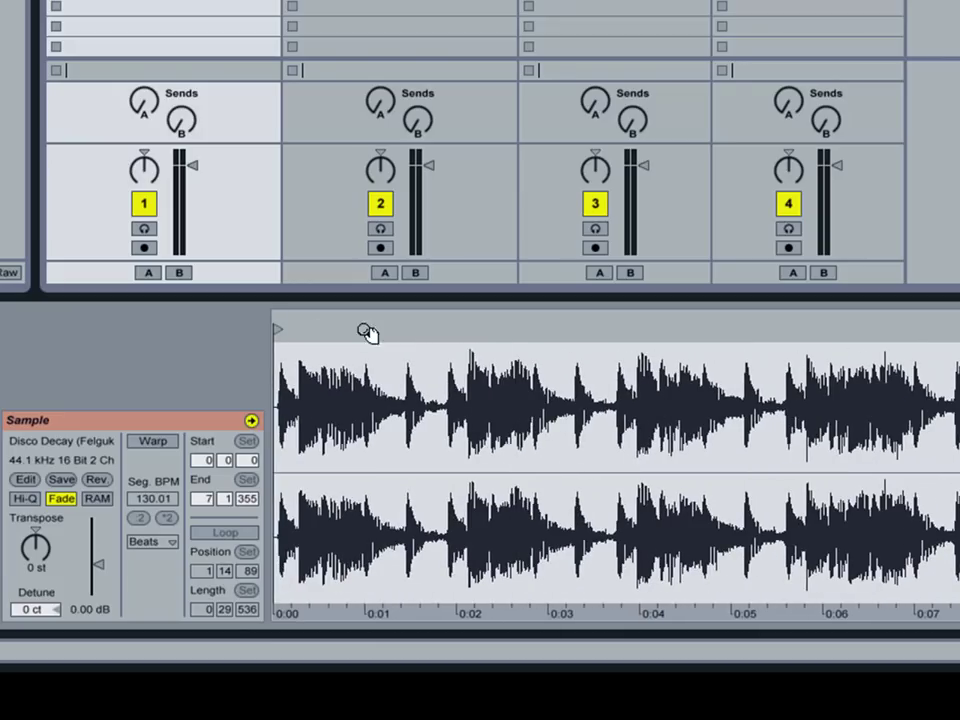
drag(367, 333, 422, 332)
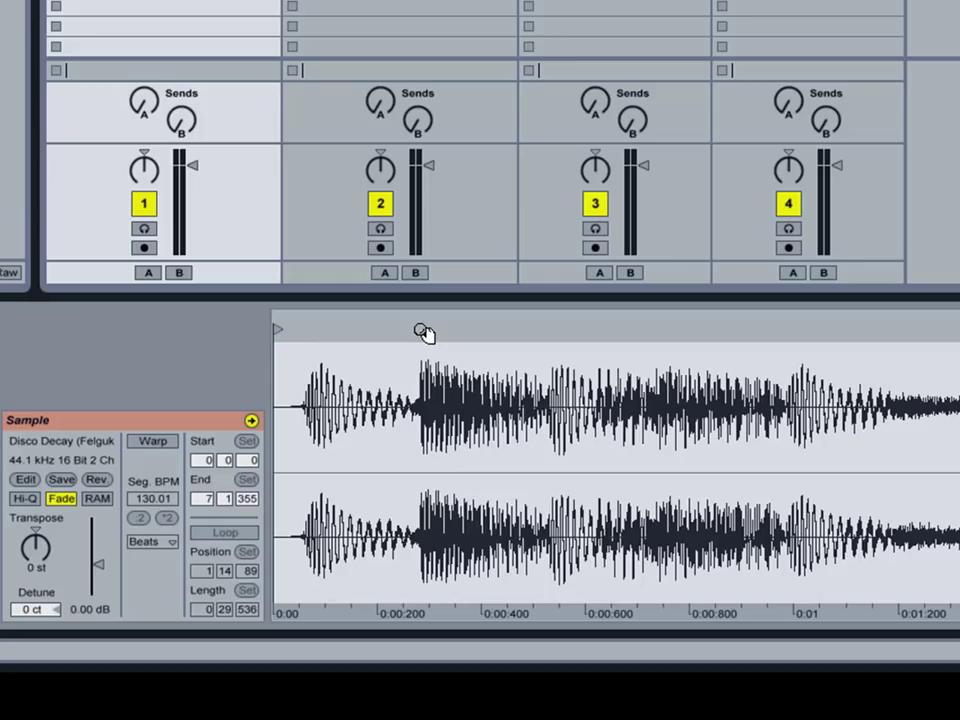
drag(424, 333, 424, 281)
drag(323, 334, 345, 332)
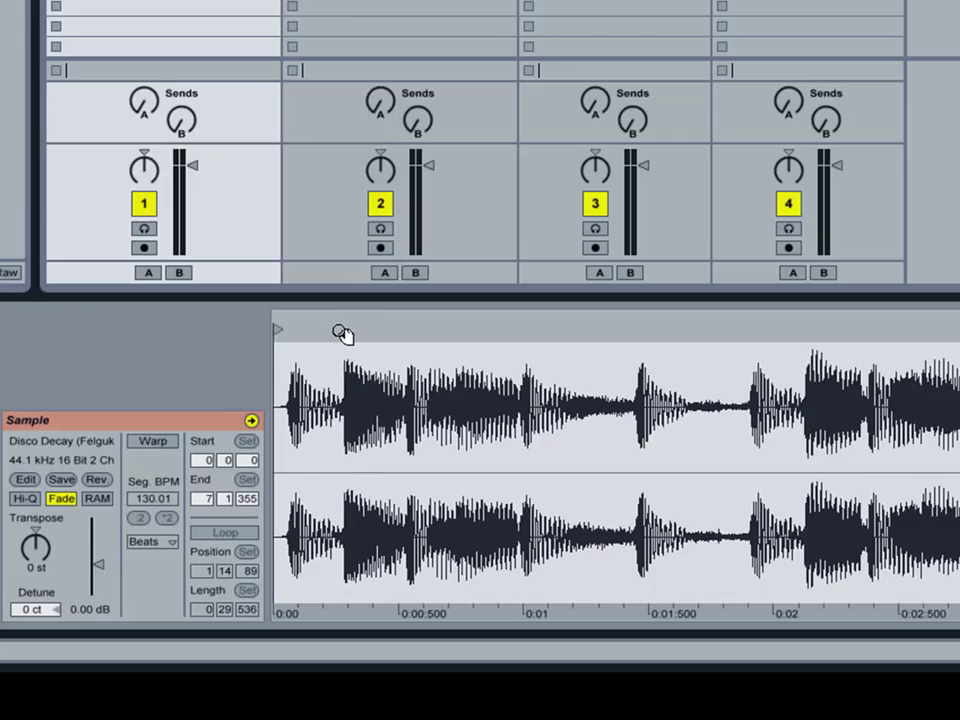
mouse_move(315, 336)
mouse_down()
mouse_move(318, 346)
mouse_move(326, 334)
mouse_up()
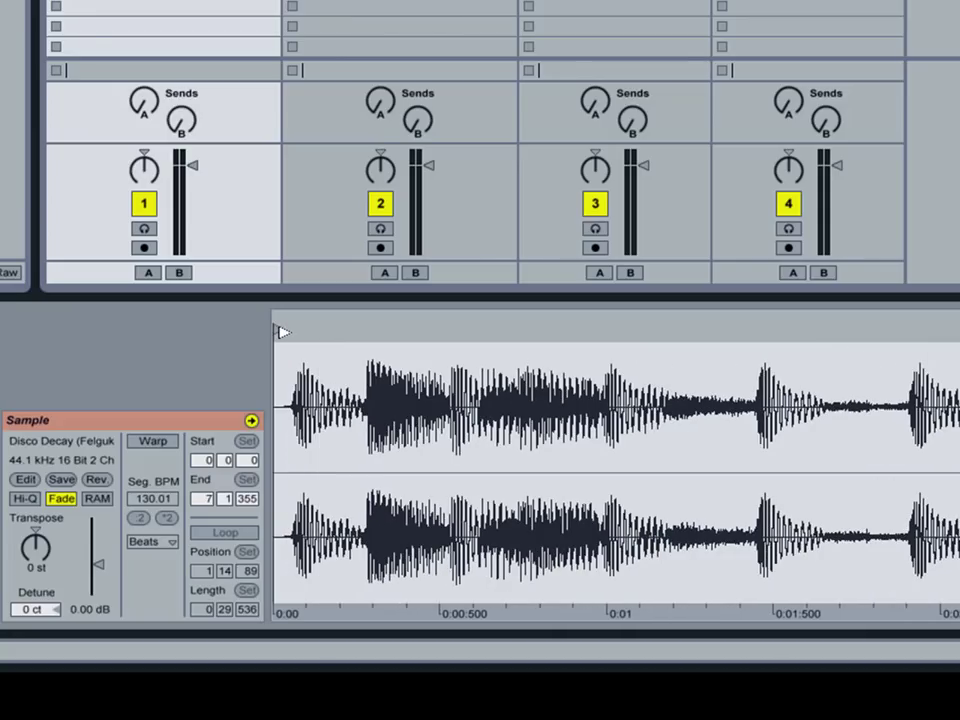
mouse_move(281, 333)
mouse_down()
mouse_move(339, 328)
mouse_move(298, 330)
mouse_move(313, 450)
mouse_move(403, 450)
mouse_up()
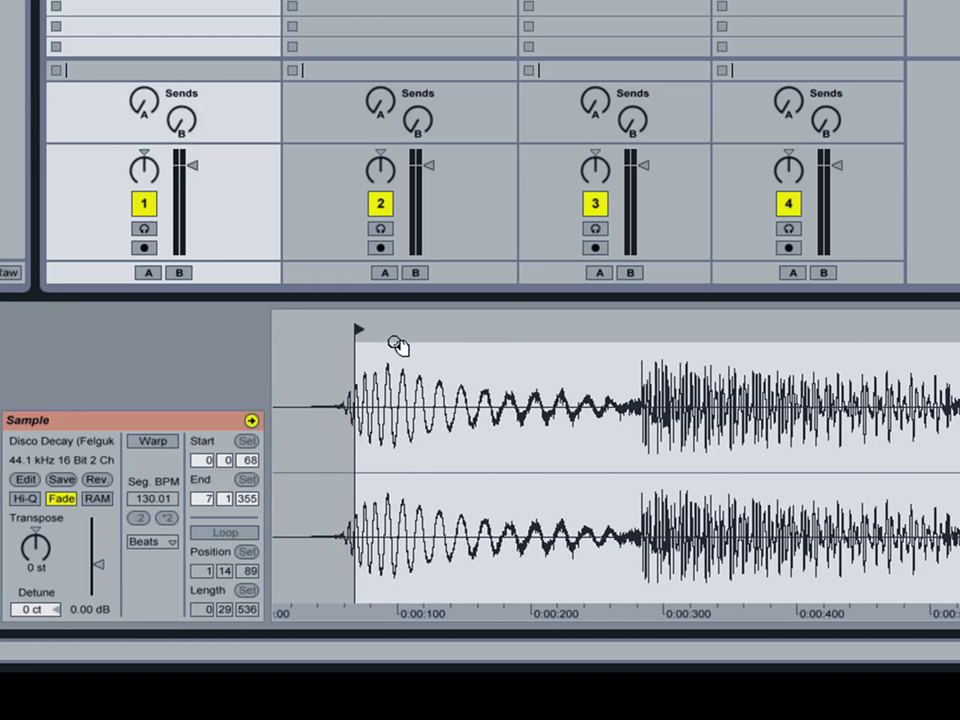
Step: Refine the start marker to 0.0.63 at the first kick's onset and warp the clip straight from there
drag(397, 345, 493, 411)
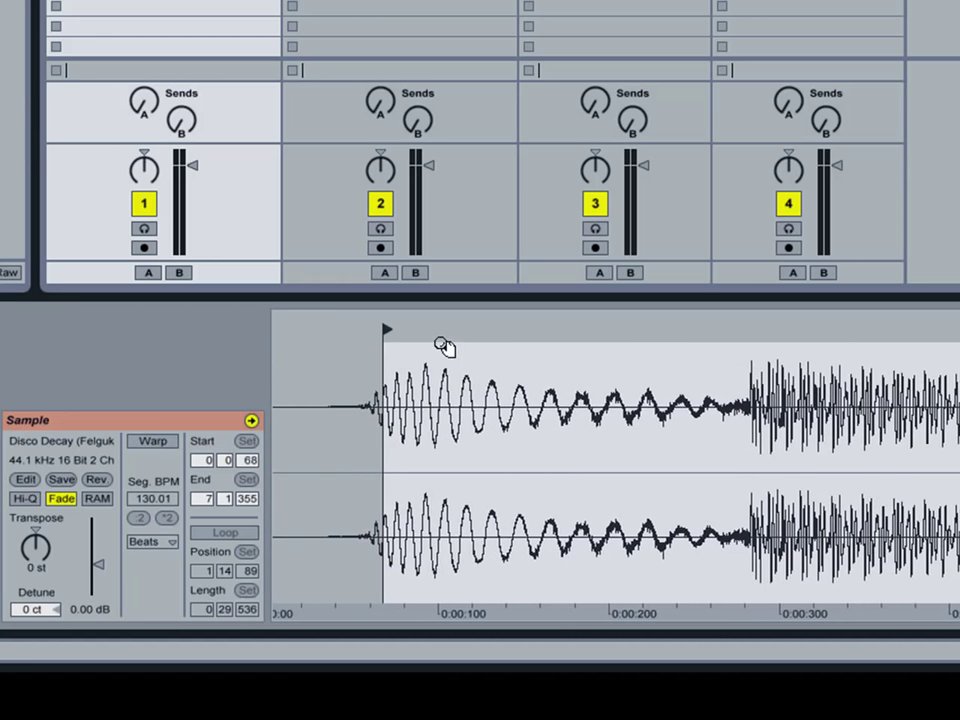
mouse_move(441, 344)
mouse_down()
mouse_move(441, 390)
mouse_move(491, 450)
mouse_move(682, 508)
mouse_up()
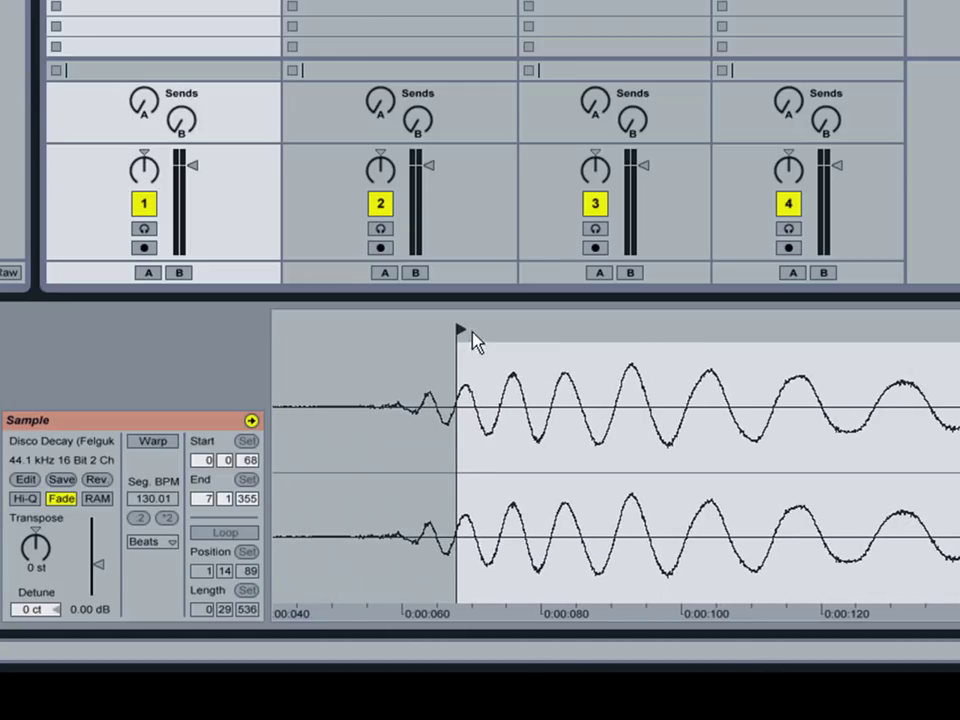
mouse_move(459, 327)
mouse_down()
mouse_move(418, 327)
mouse_move(461, 340)
mouse_move(379, 338)
mouse_up()
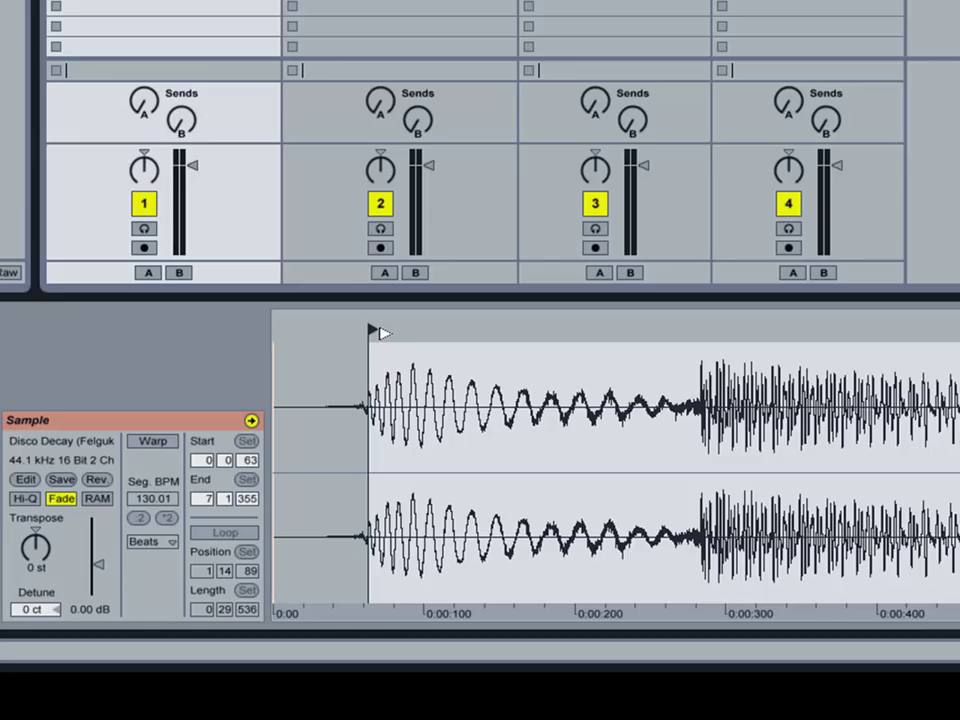
right_click(373, 328)
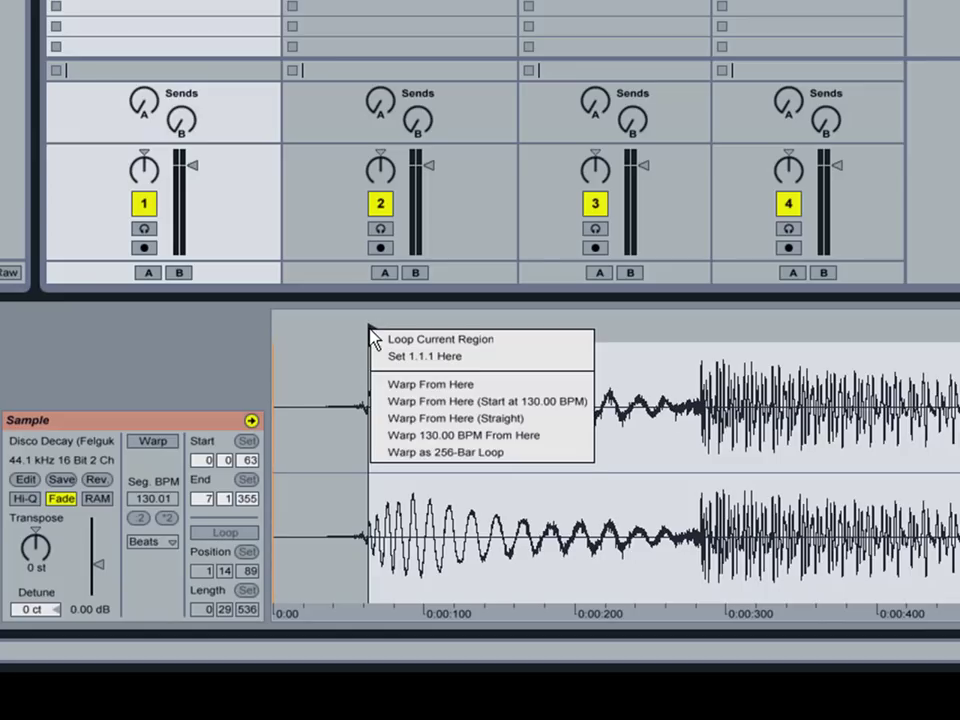
click(413, 420)
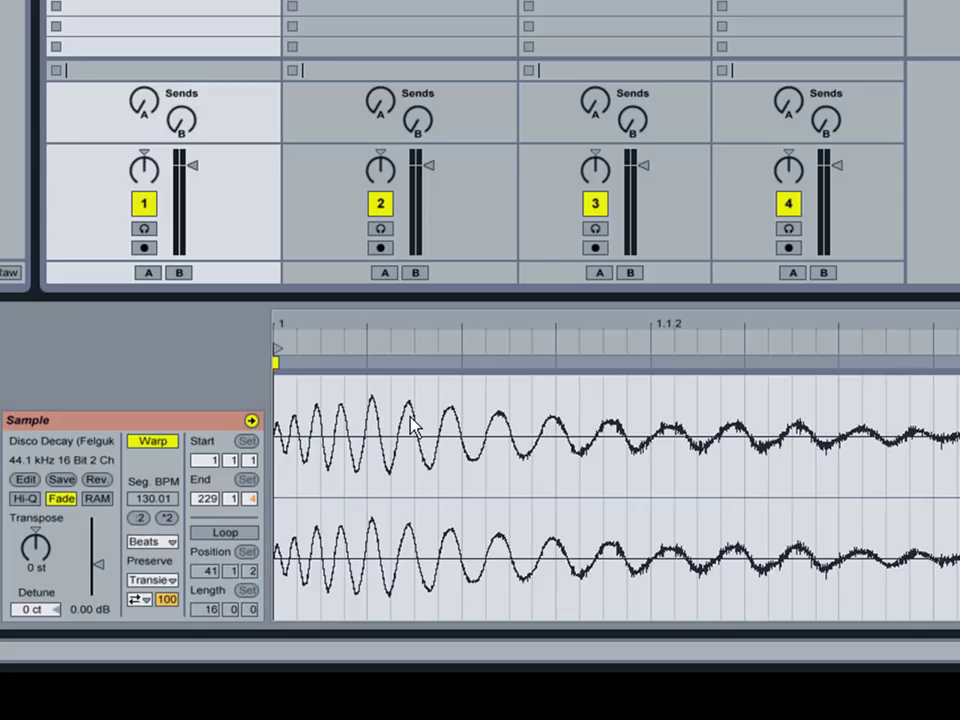
Step: Check the track's beats against the warp grid and move the clip's loop region to start at 4.1.1
drag(557, 328, 321, 326)
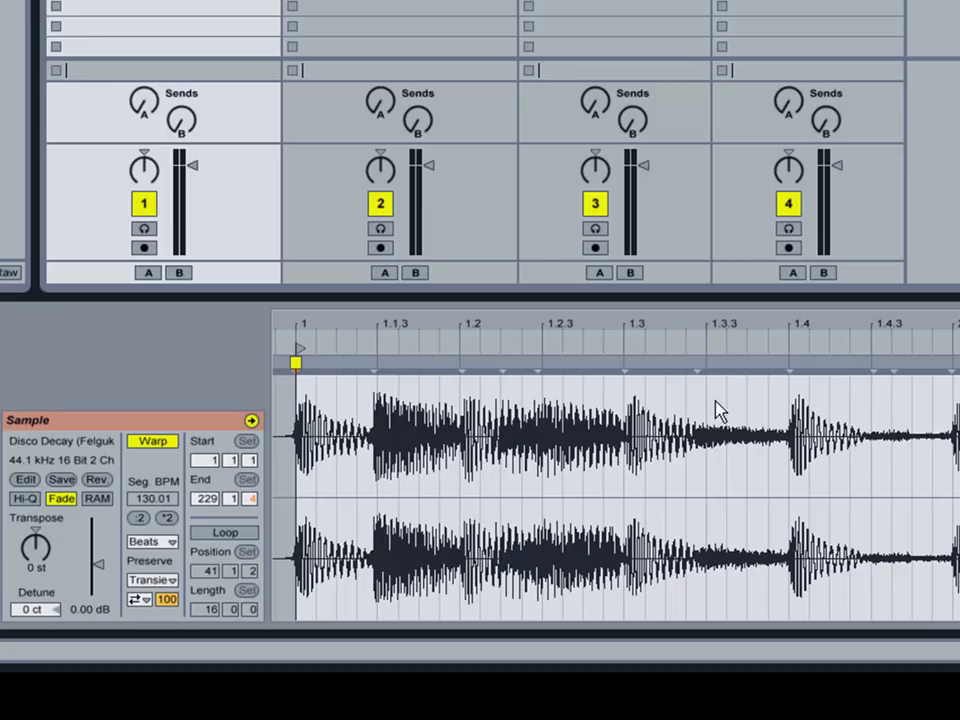
drag(793, 319, 369, 328)
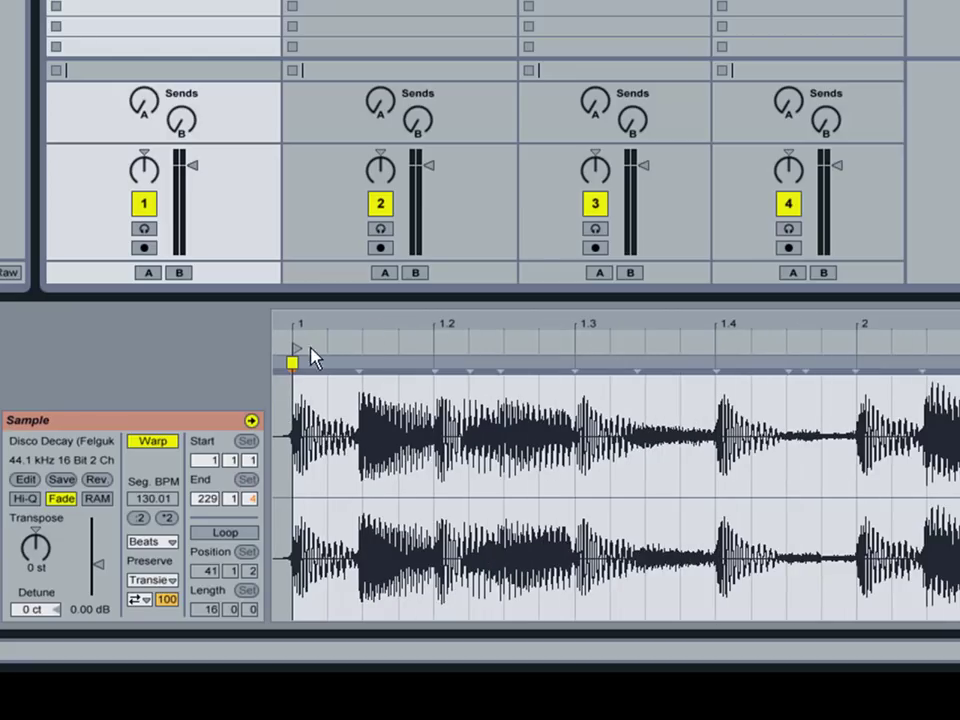
drag(492, 330, 428, 280)
drag(662, 326, 662, 350)
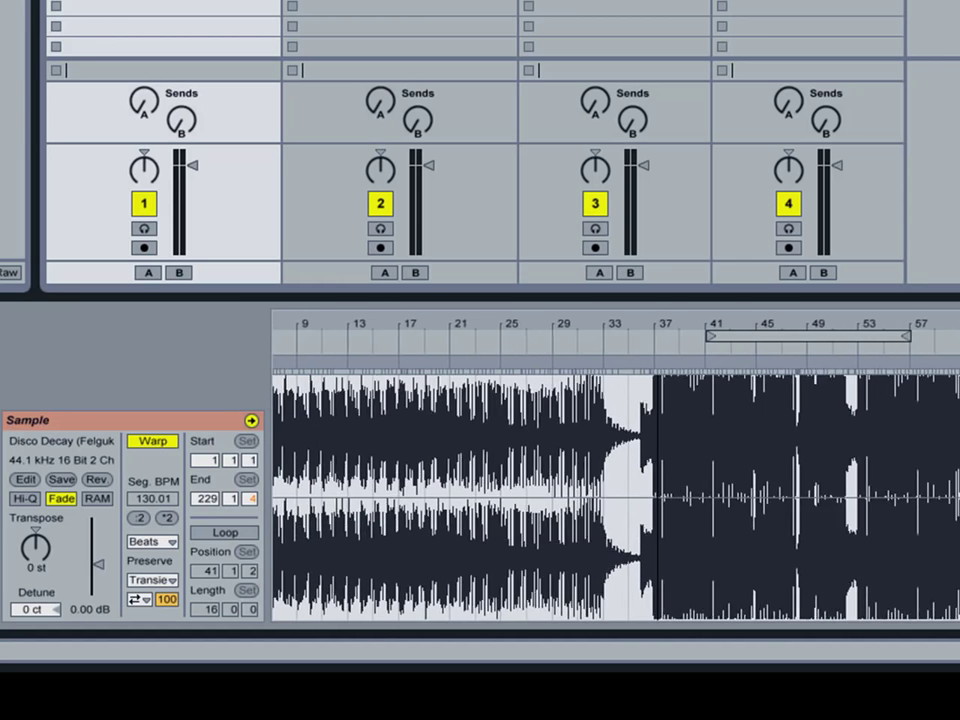
drag(789, 336, 750, 360)
drag(676, 335, 410, 385)
drag(576, 314, 866, 362)
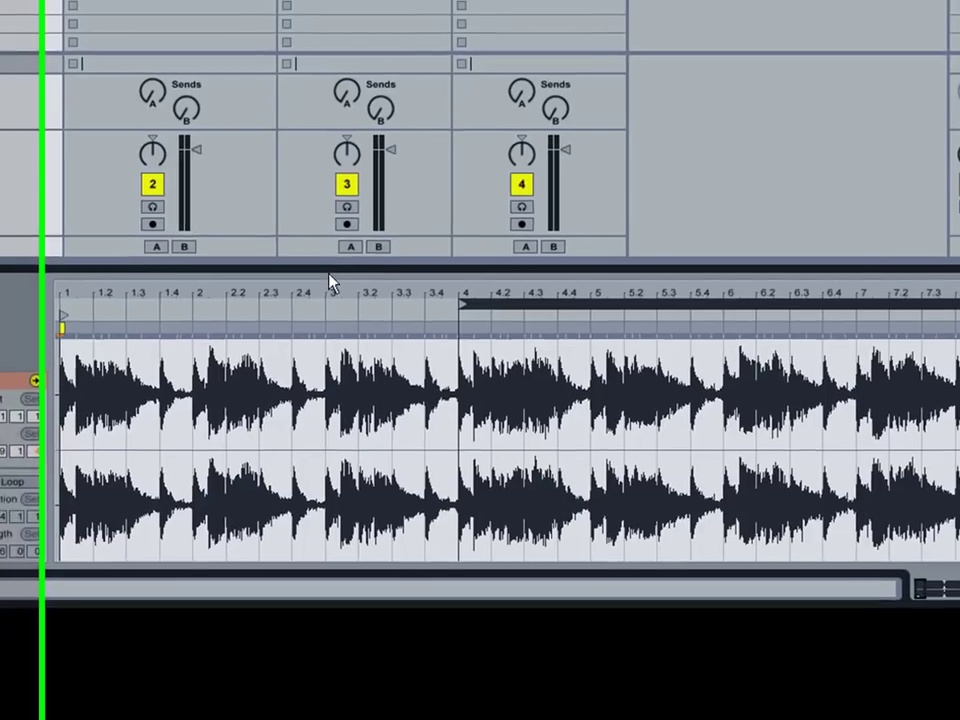
Step: Examine how the kicks line up with the grid near bar 2 and far into the track around bar 204
drag(160, 296, 407, 360)
drag(350, 300, 508, 340)
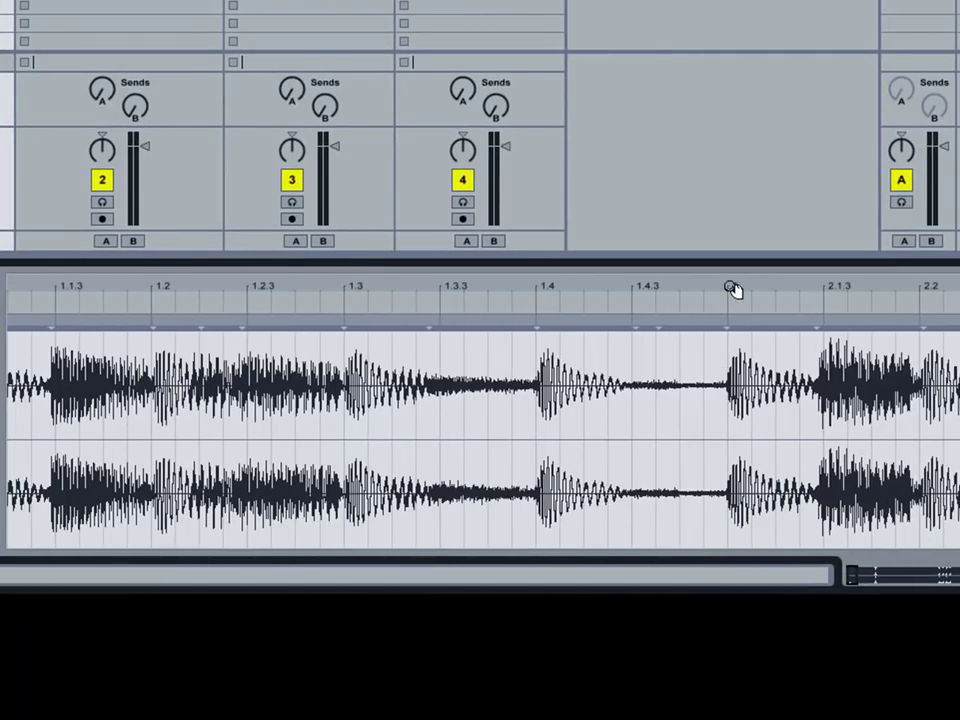
drag(736, 287, 722, 383)
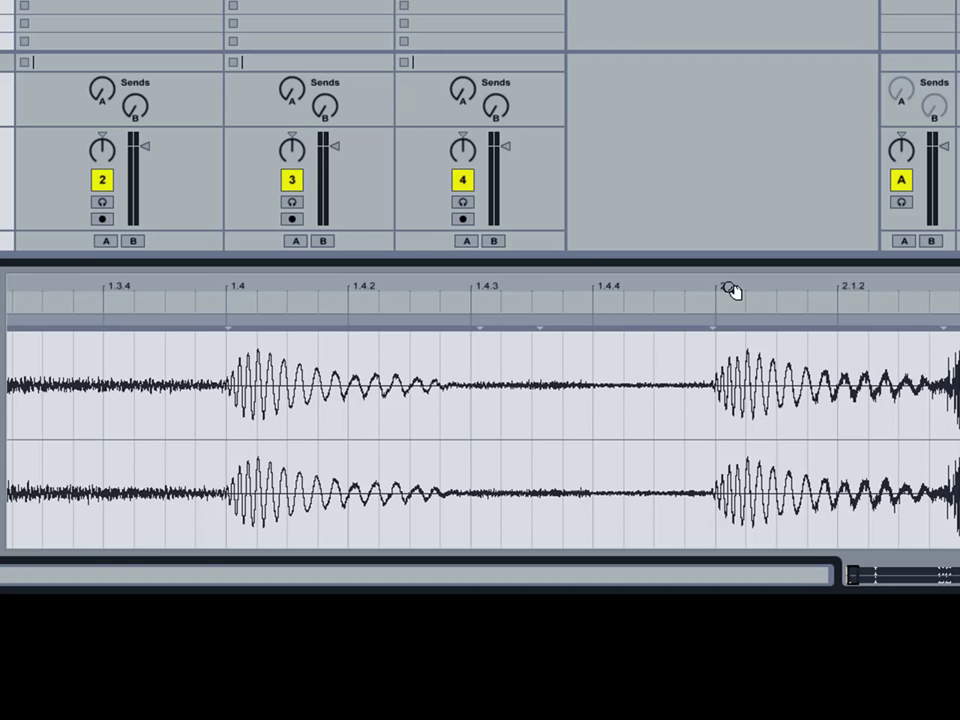
drag(733, 287, 563, 256)
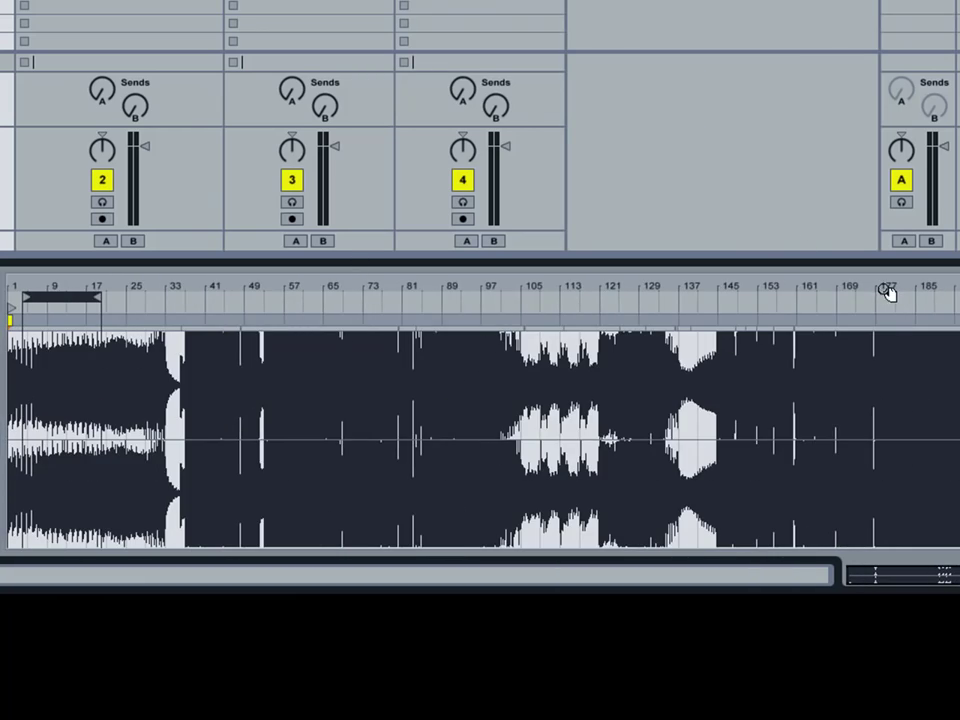
drag(885, 289, 530, 280)
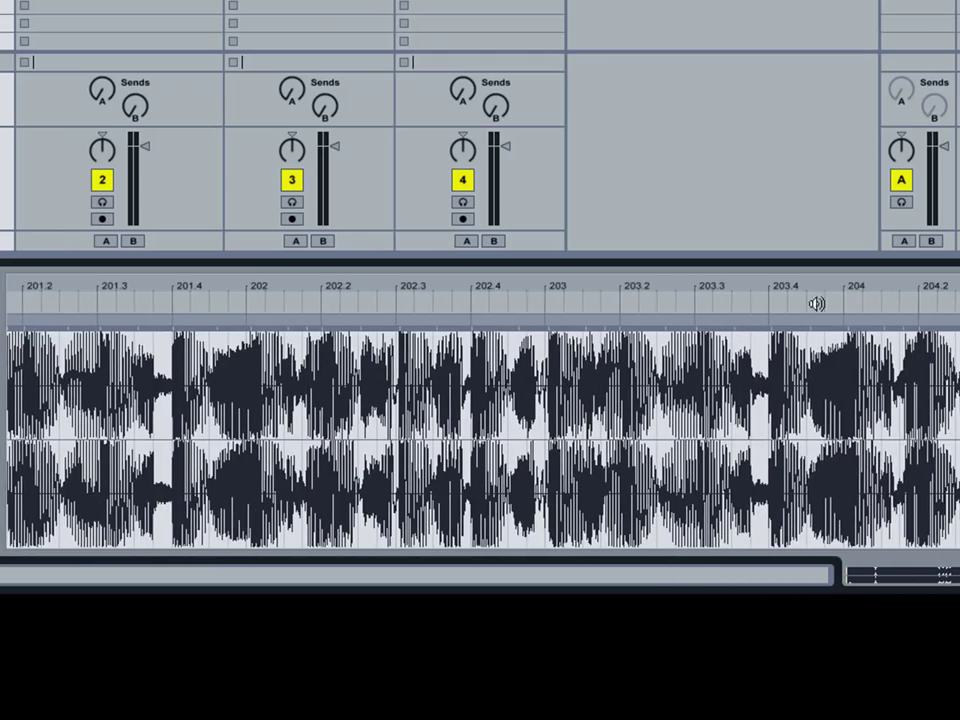
drag(855, 290, 700, 340)
drag(778, 294, 778, 310)
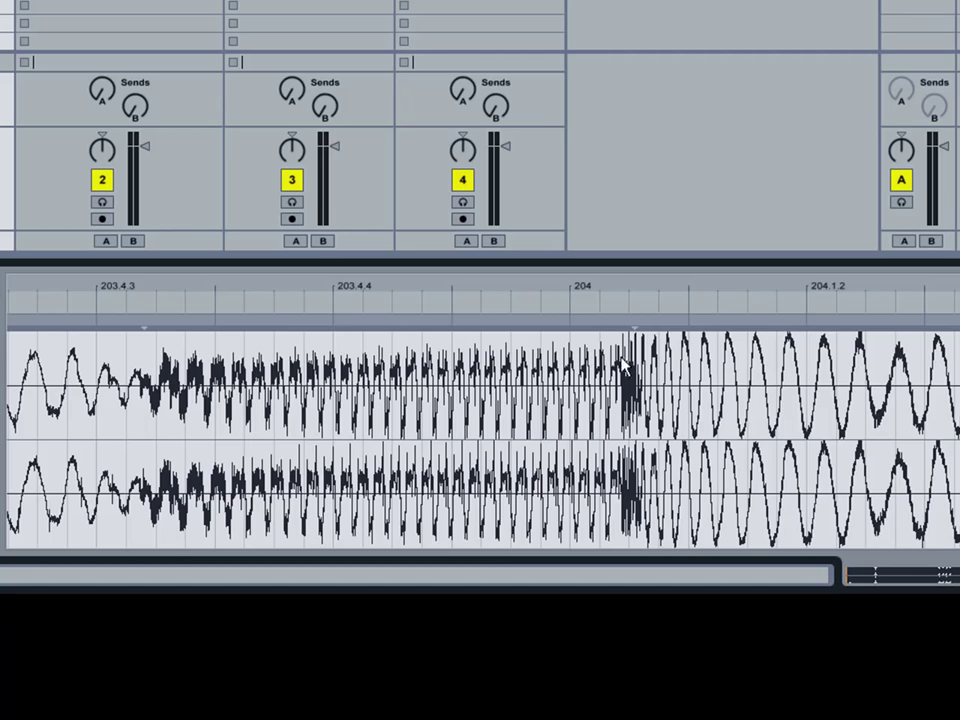
drag(610, 287, 614, 163)
drag(614, 244, 614, 190)
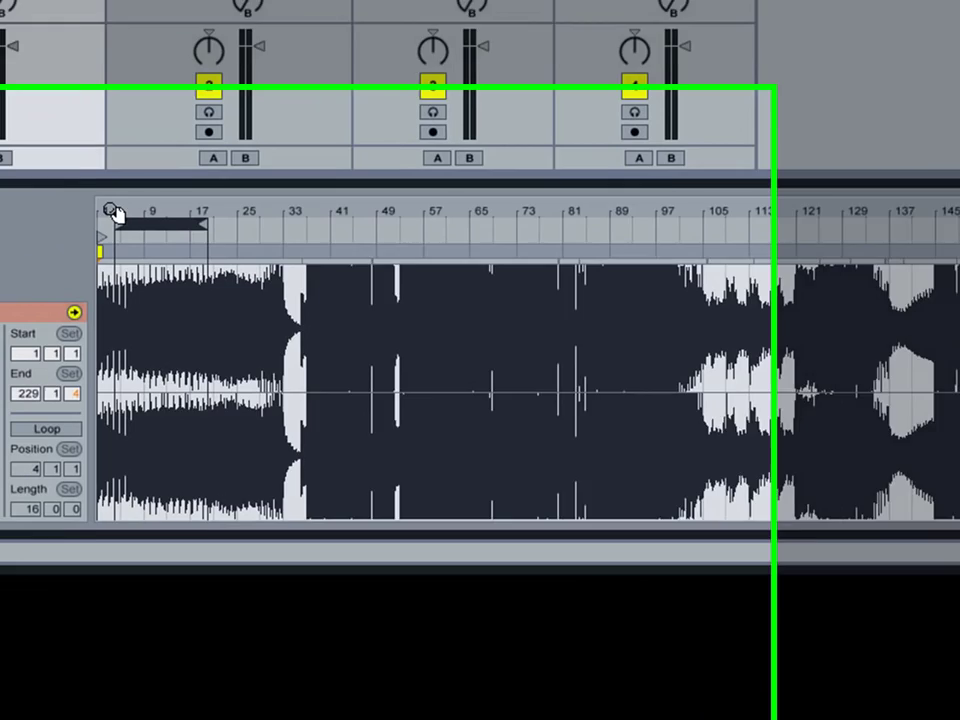
Step: Turn on looping for the clip and set the loop position to 1.1.1
drag(21, 289, 21, 375)
drag(10, 325, 10, 378)
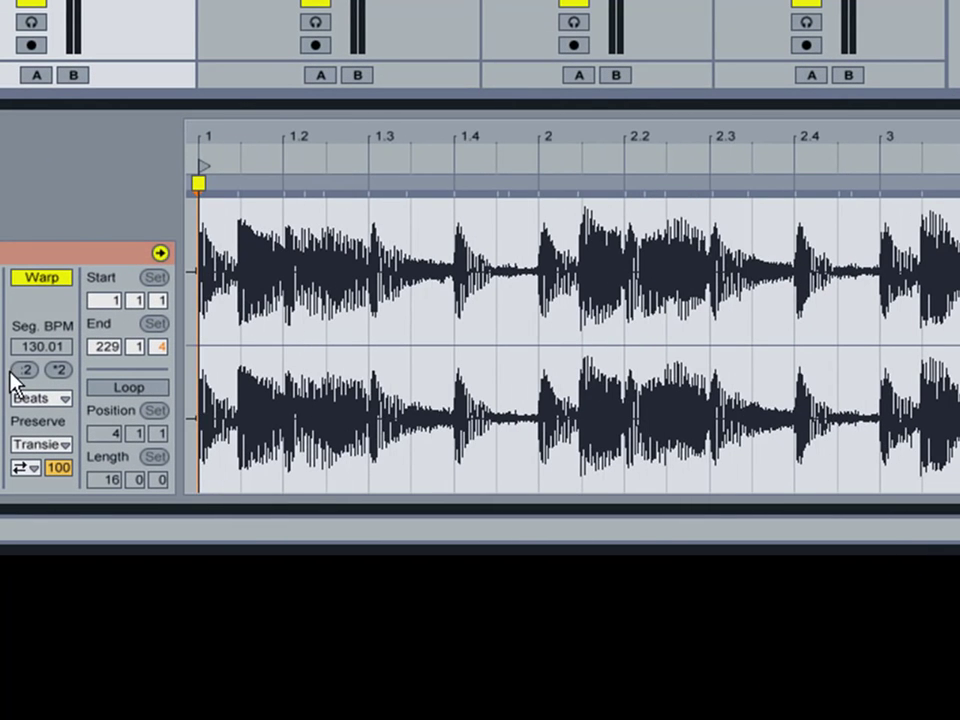
click(128, 390)
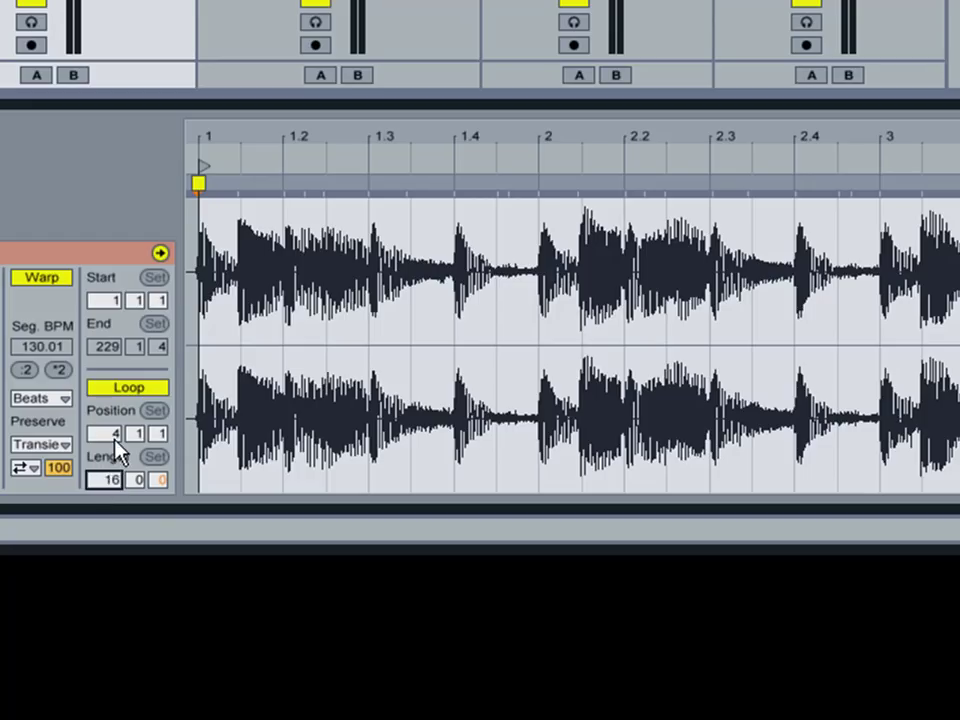
click(110, 434)
key(Return)
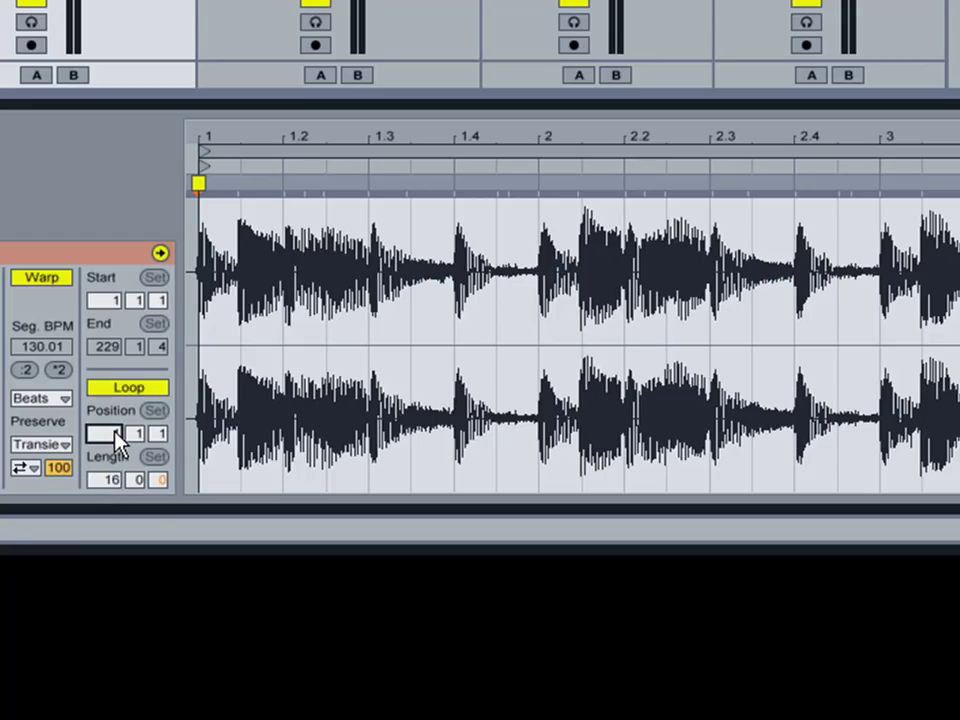
Step: Add a warp marker at the kick onset just after bar 17 and align it to the bar 17 gridline
mouse_move(572, 139)
mouse_down()
mouse_move(572, 74)
mouse_move(420, 259)
mouse_up()
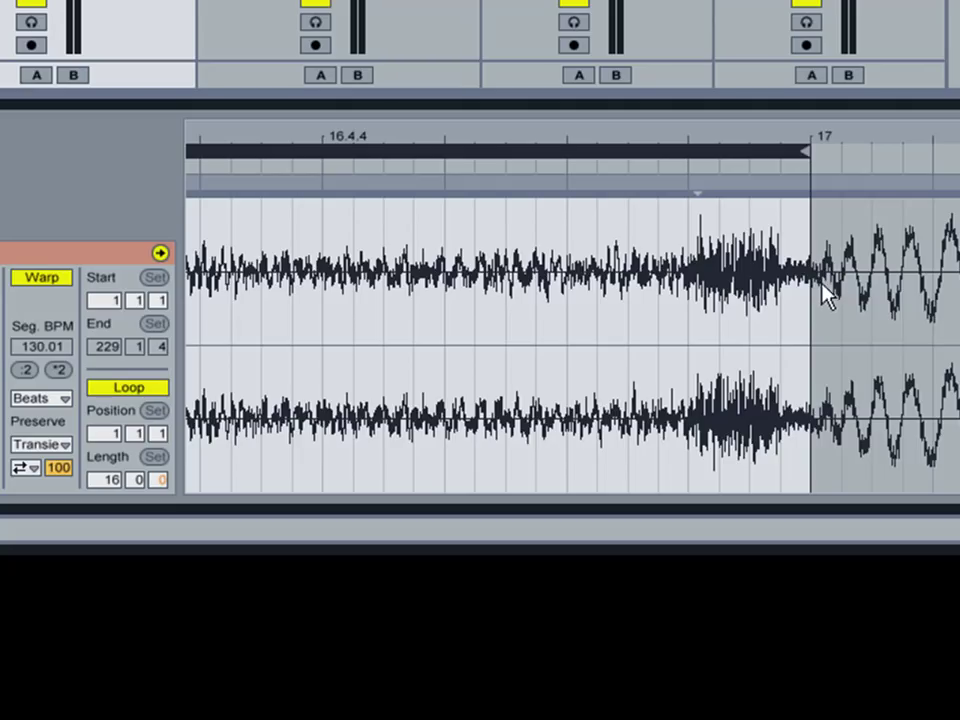
drag(821, 182, 821, 255)
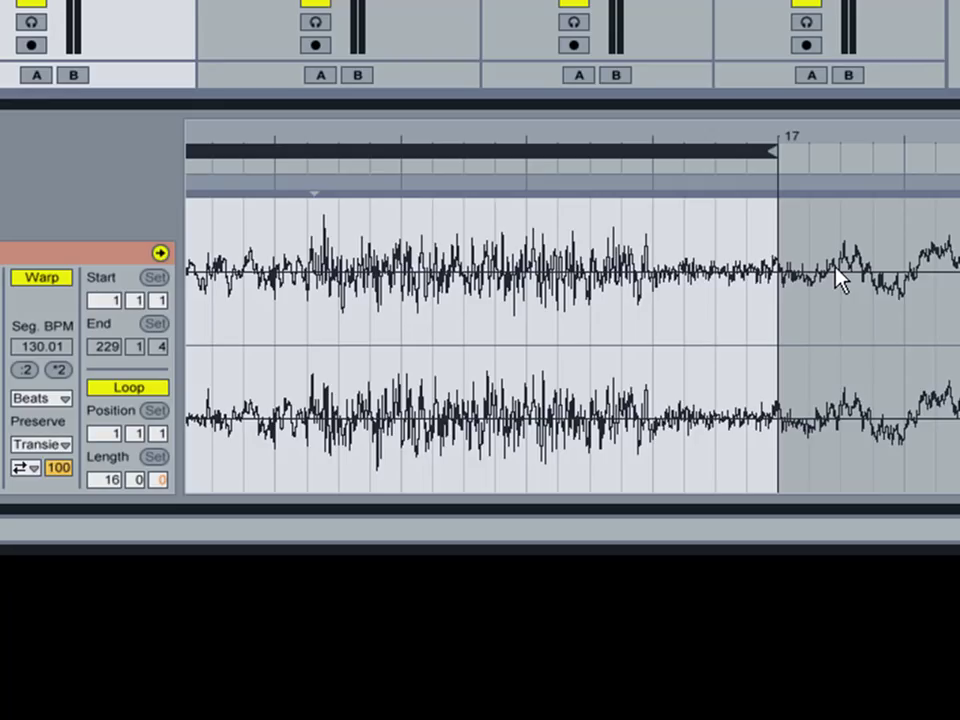
double_click(842, 205)
drag(840, 184, 762, 186)
mouse_move(727, 142)
mouse_down()
mouse_move(727, 105)
mouse_move(800, 80)
mouse_up()
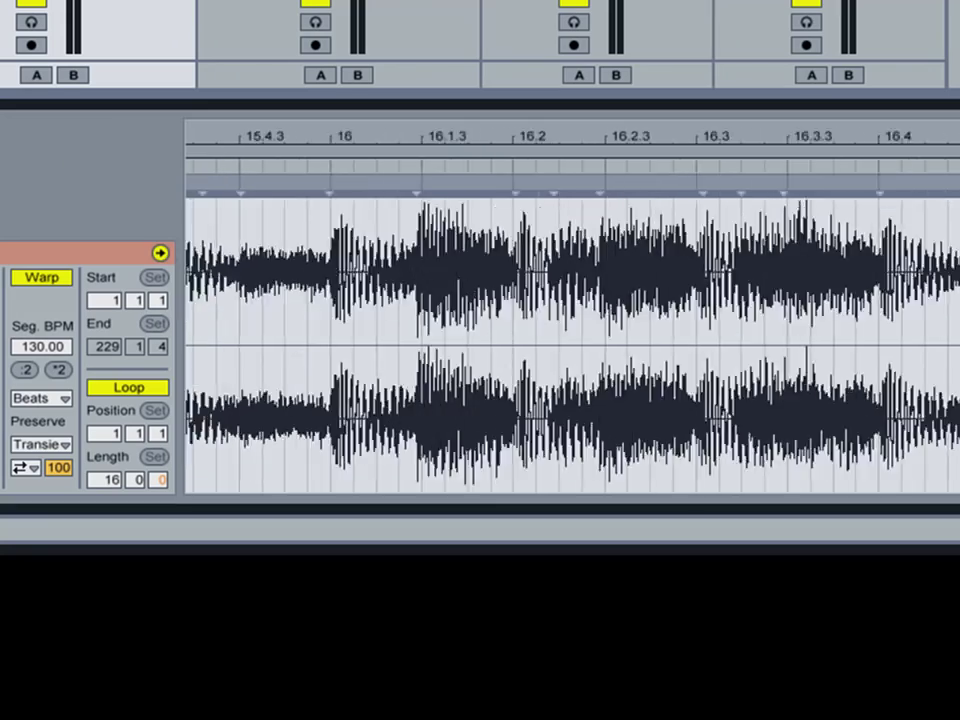
drag(729, 225, 714, 126)
drag(549, 144, 765, 186)
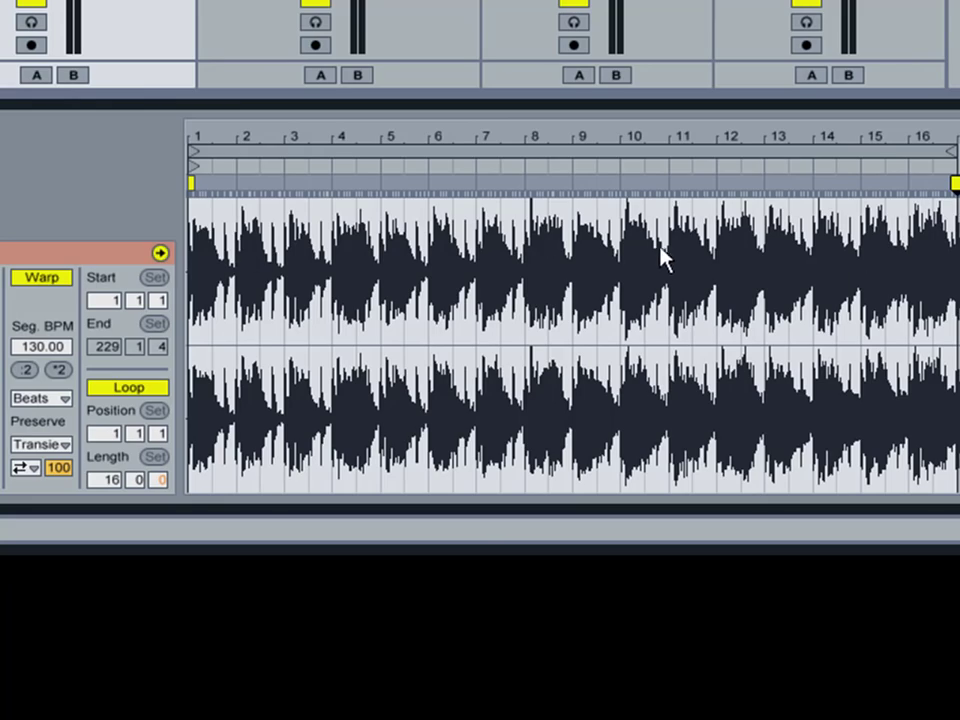
Step: Turn on the metronome, play the looped first 16 bars against it, and stop playback
mouse_move(953, 140)
mouse_down()
mouse_move(953, 290)
mouse_move(953, 120)
mouse_up()
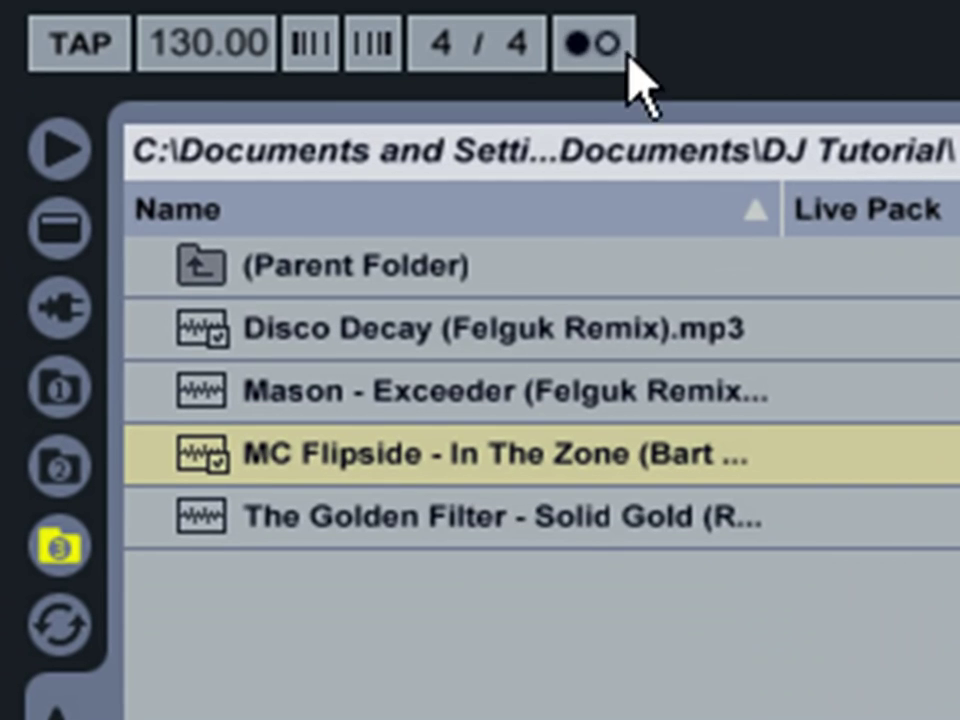
click(606, 50)
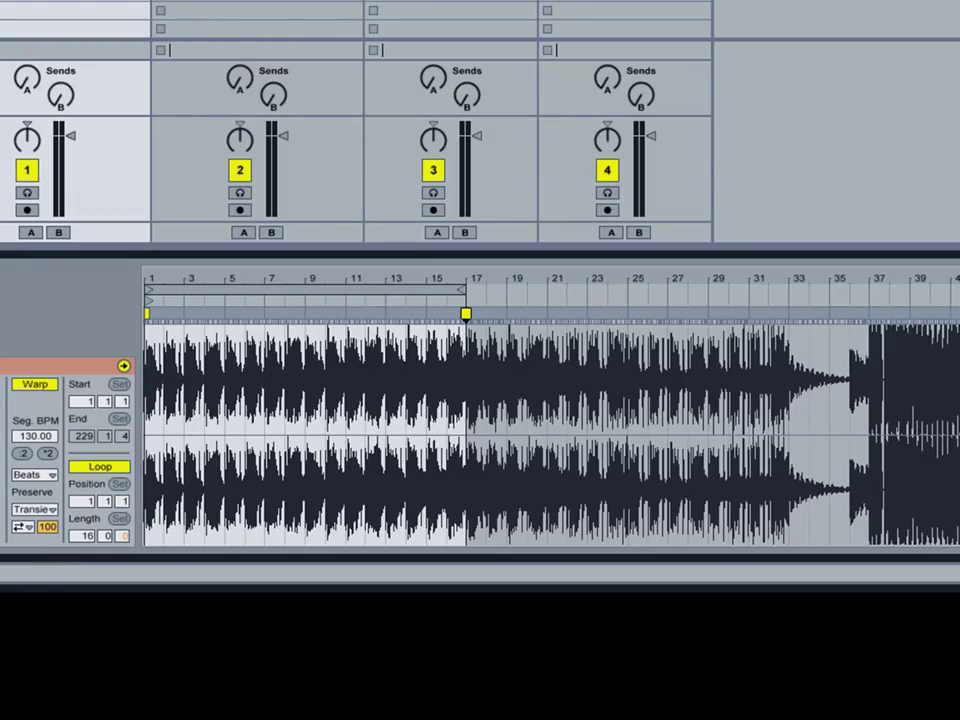
key(space)
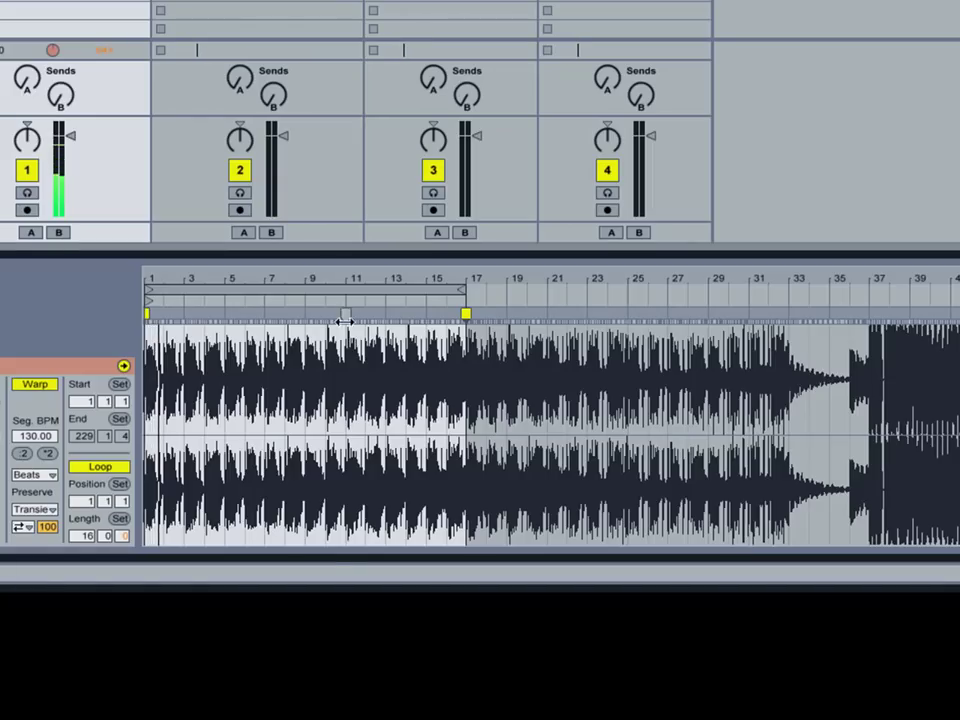
drag(351, 279, 590, 280)
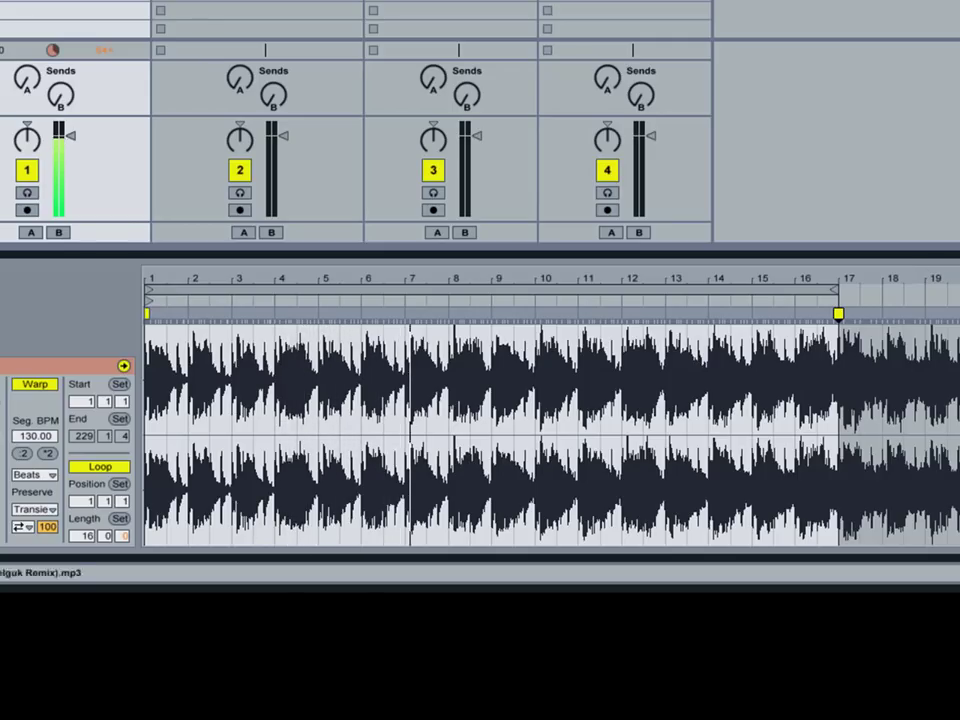
key(space)
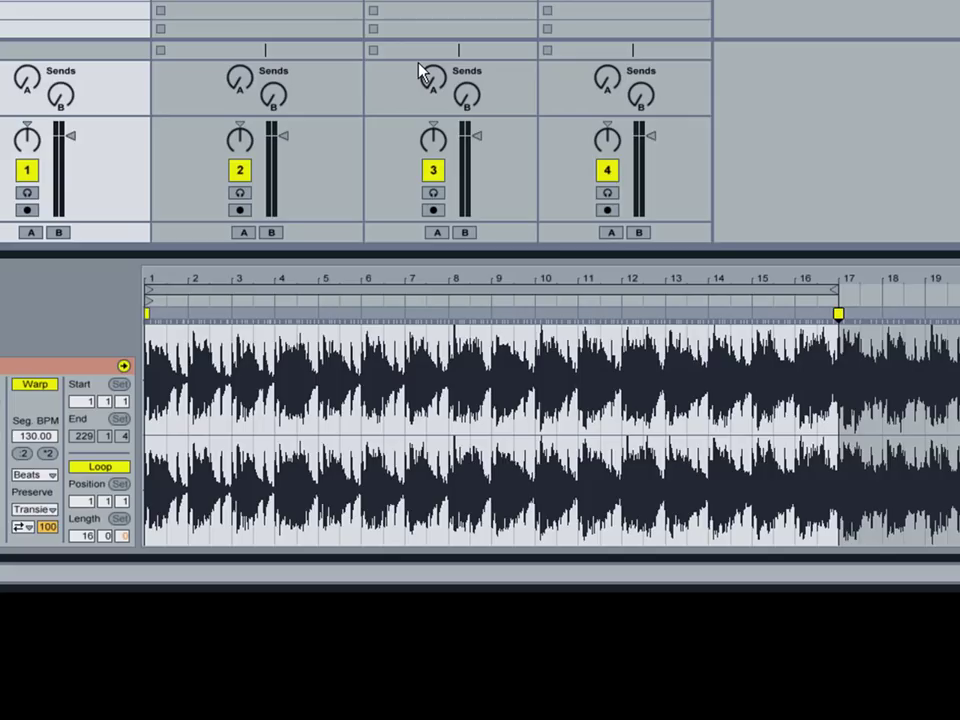
Step: Shift the 16-bar loop region forward by one loop length so that it starts at 17.1.1
mouse_move(842, 274)
mouse_down()
mouse_move(842, 360)
mouse_move(842, 274)
mouse_up()
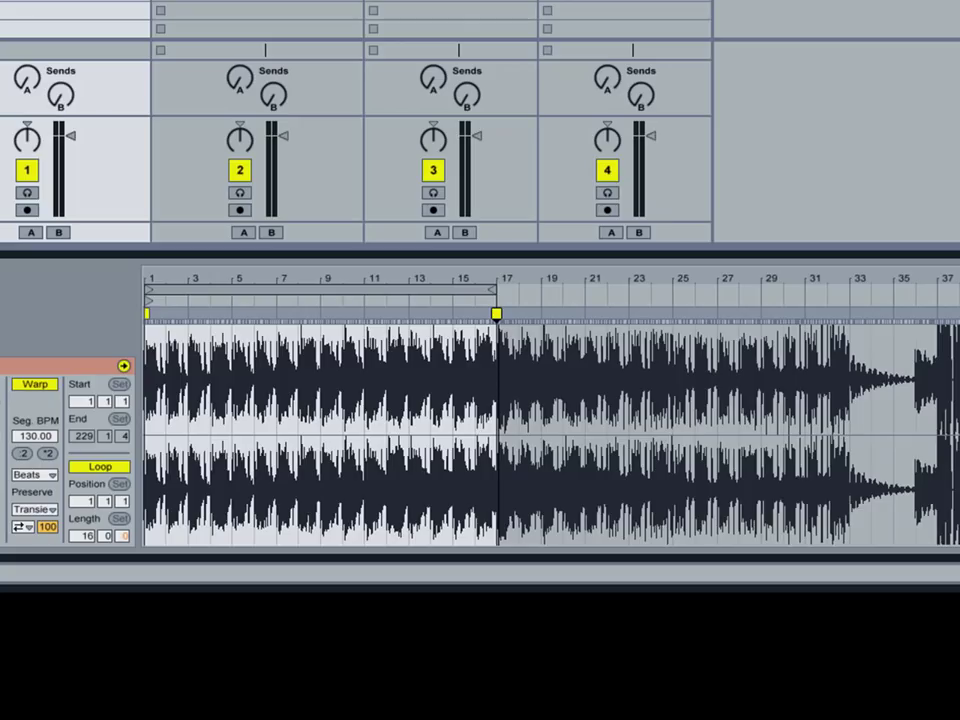
drag(500, 276, 497, 309)
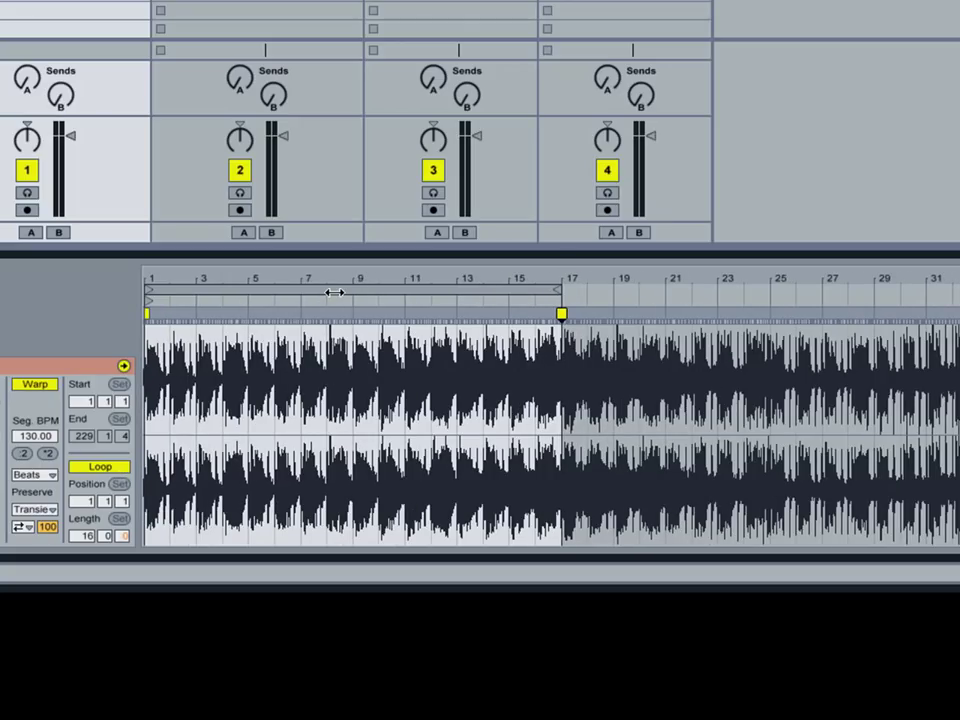
drag(335, 280, 439, 325)
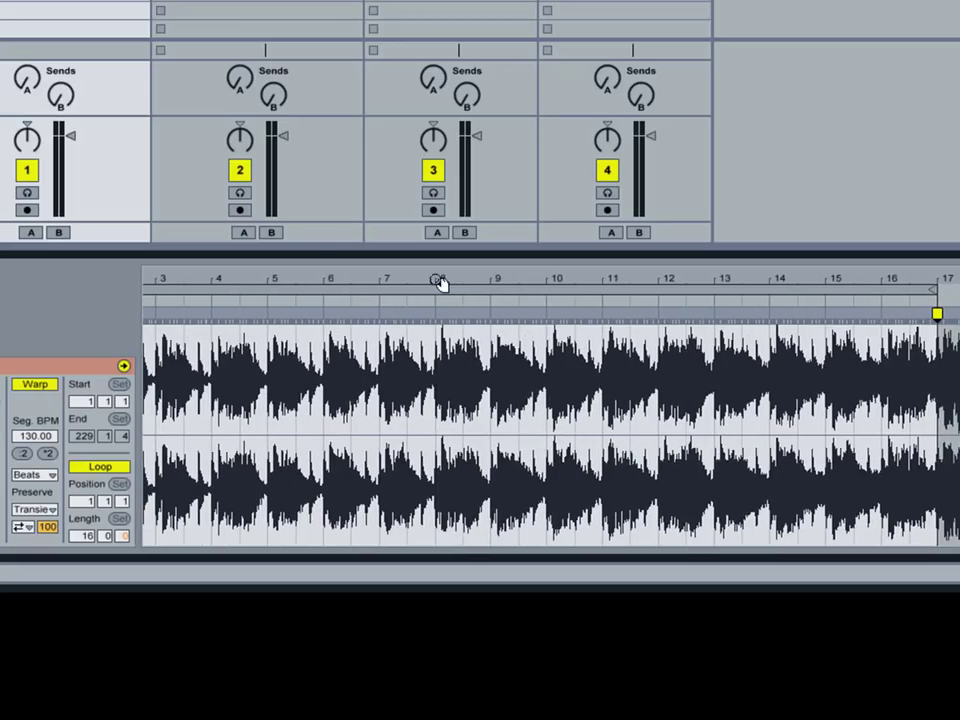
click(422, 289)
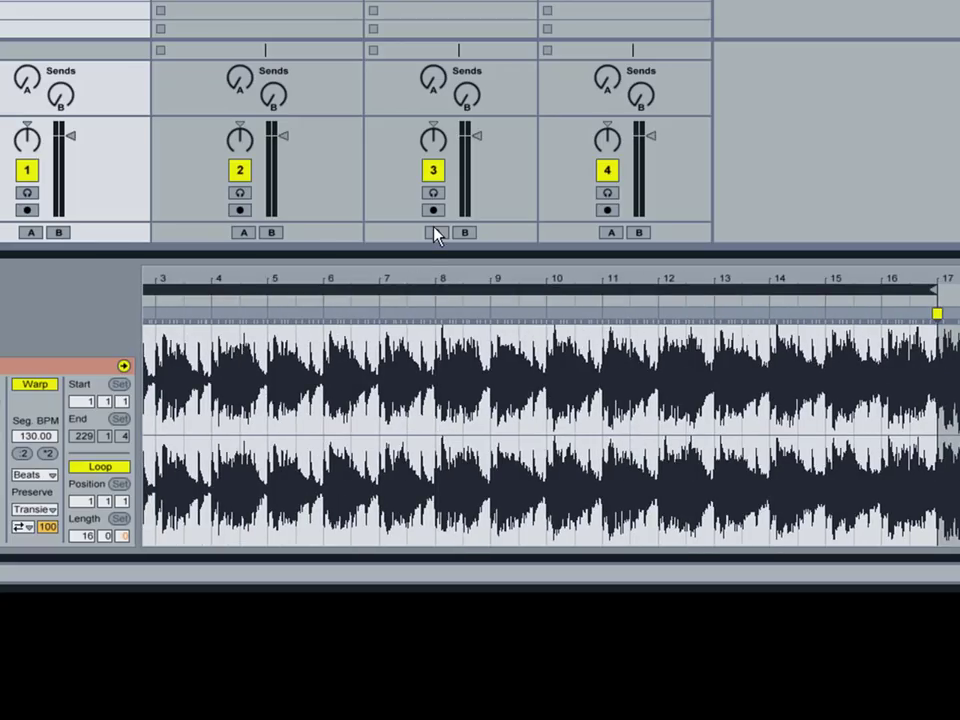
key(Right)
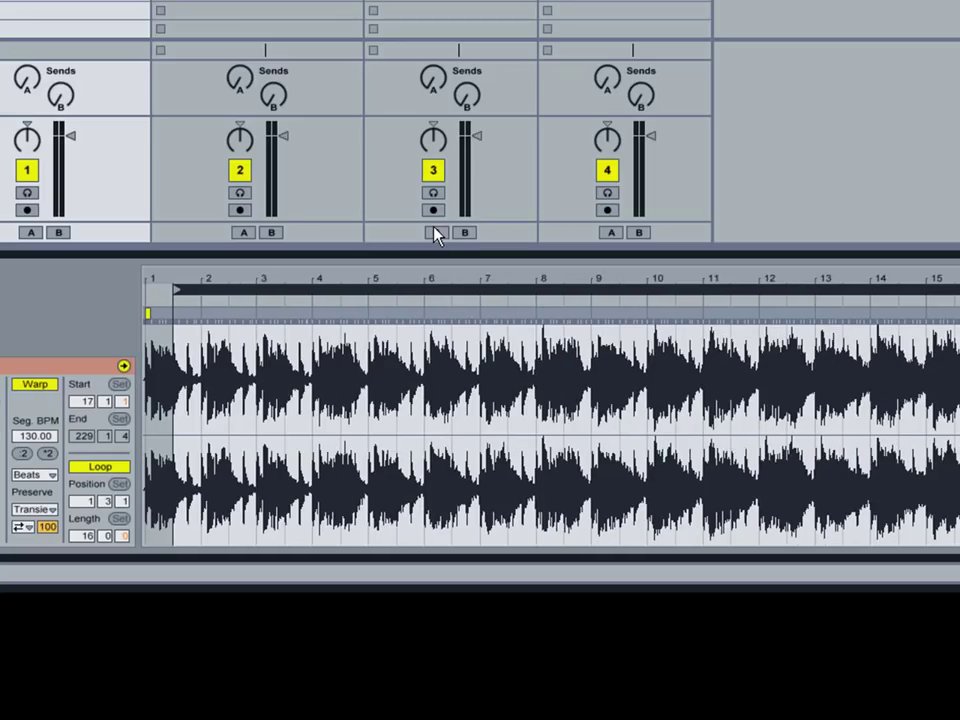
key(Up)
key(Down)
key(Left)
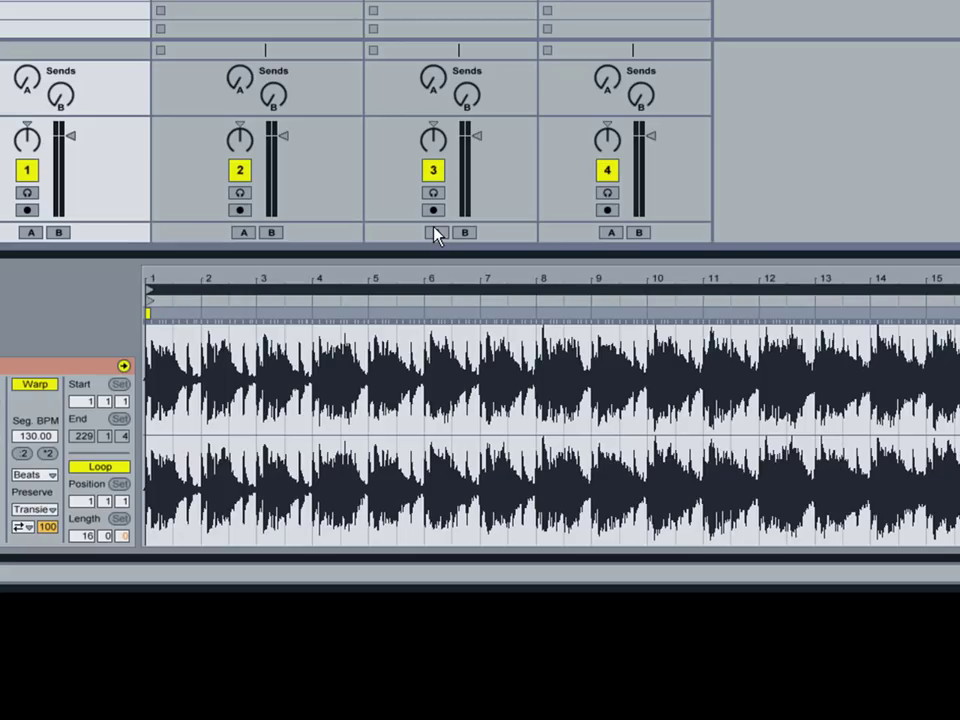
key(Up)
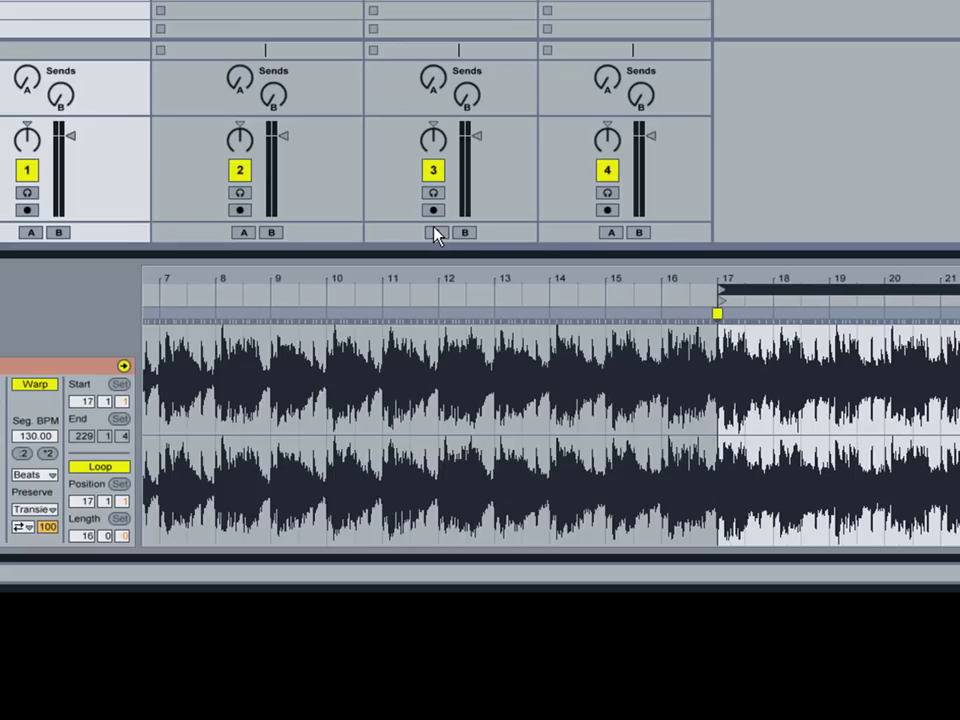
Step: Add a warp marker where the loud passage ends just before bar 33 and align it to the bar 33 gridline
drag(834, 281, 170, 287)
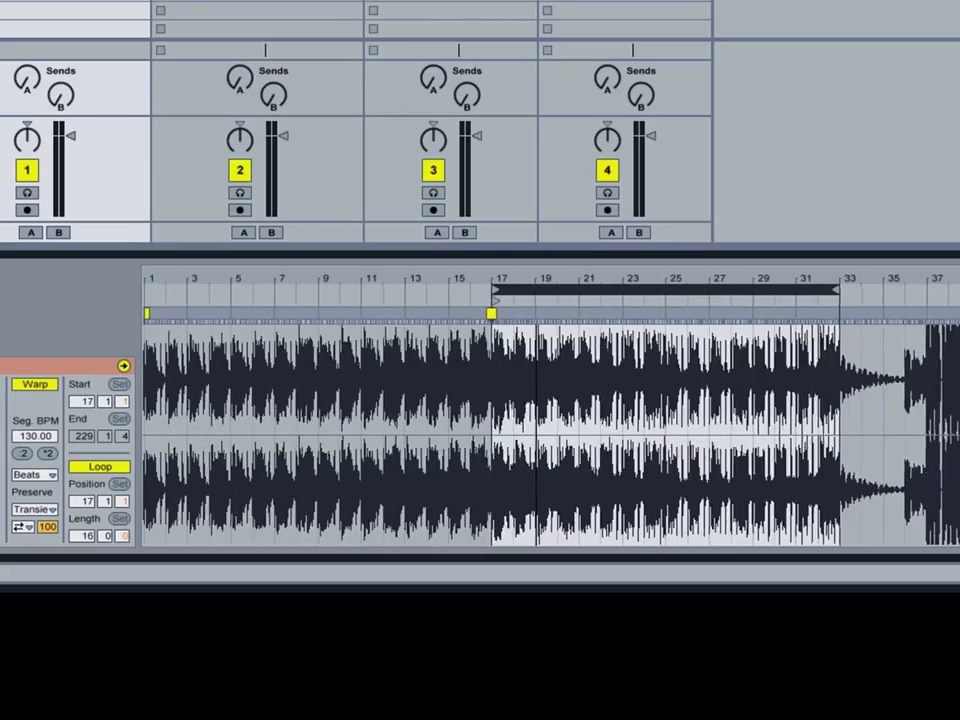
drag(616, 276, 300, 610)
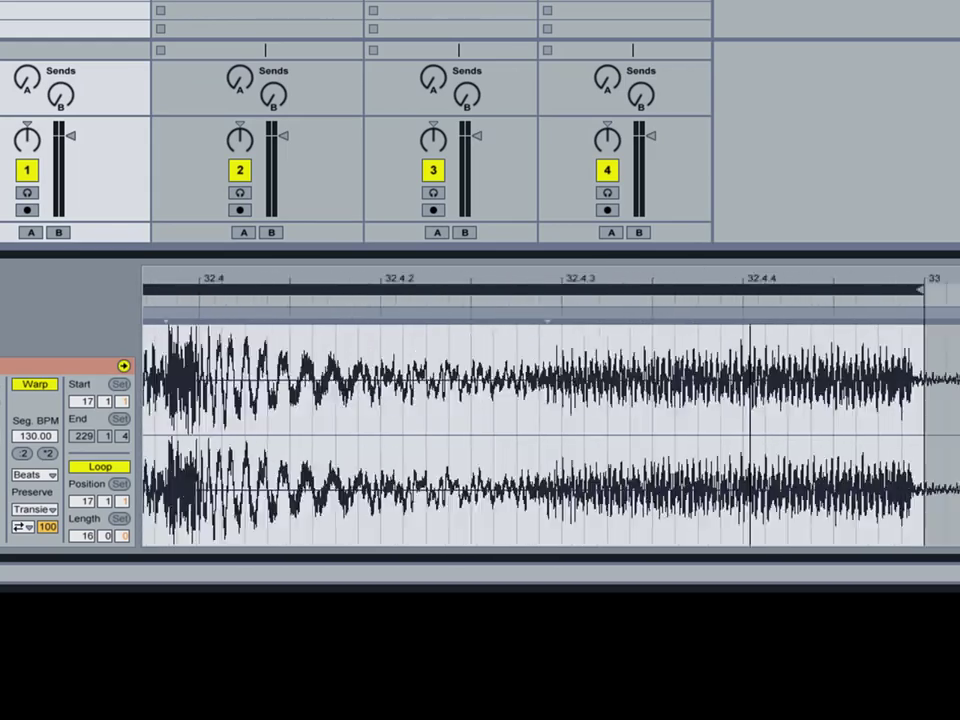
drag(750, 300, 697, 300)
drag(877, 284, 840, 383)
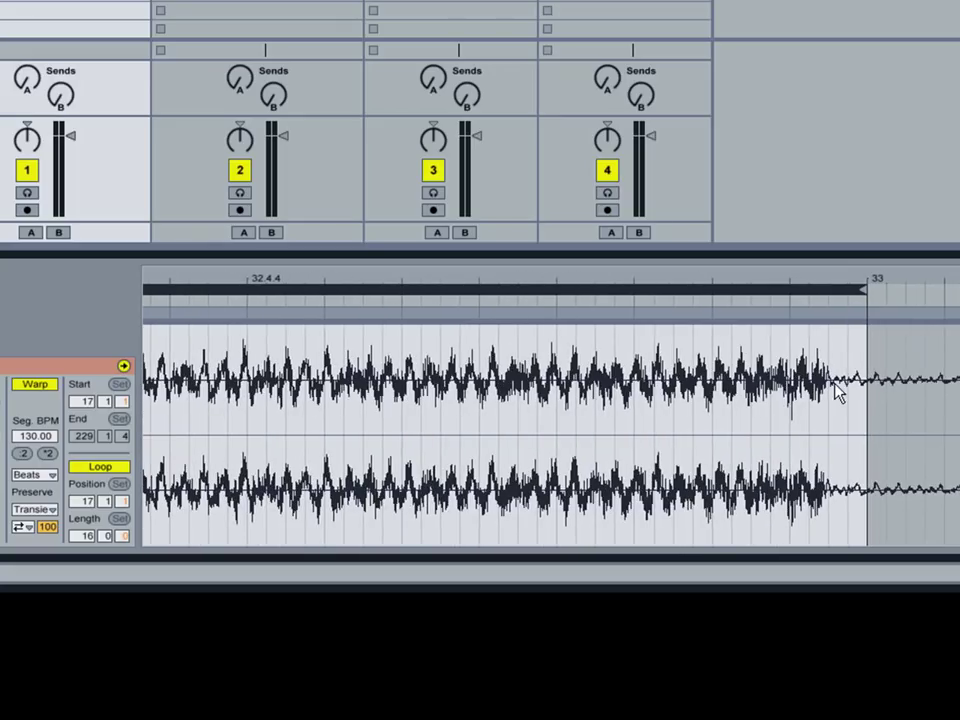
double_click(827, 395)
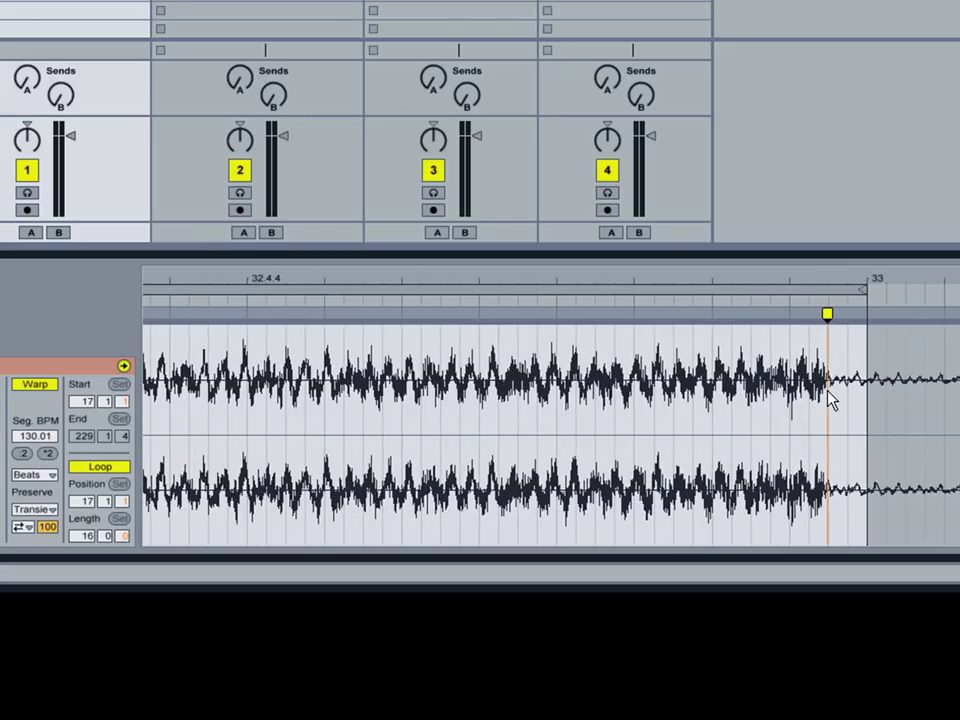
mouse_move(827, 316)
mouse_down()
mouse_move(867, 316)
mouse_move(836, 265)
mouse_move(835, 210)
mouse_up()
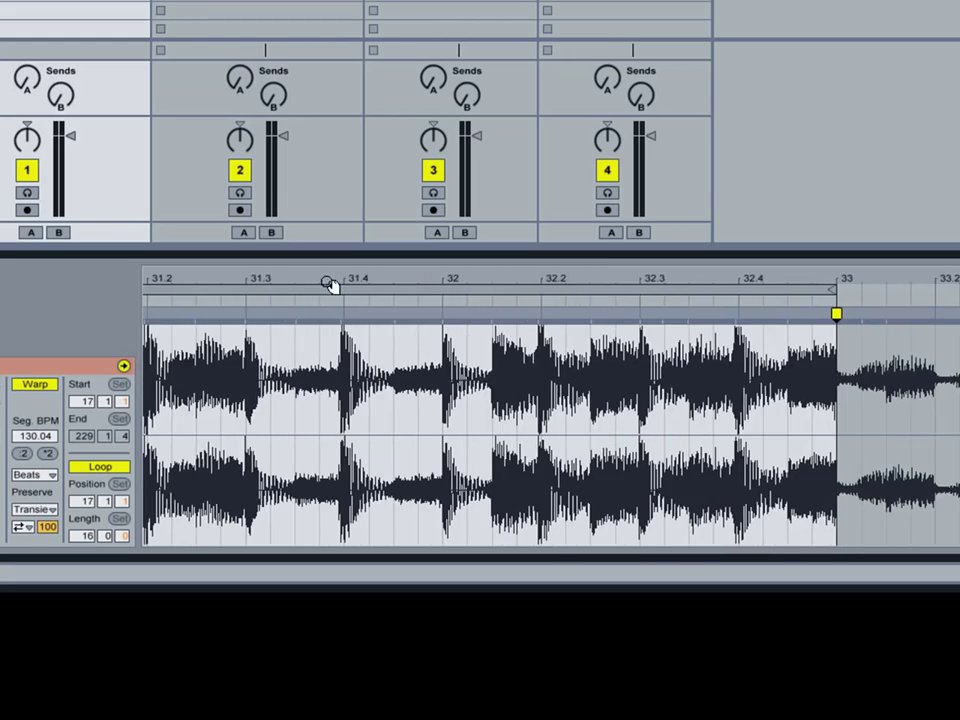
drag(336, 283, 690, 289)
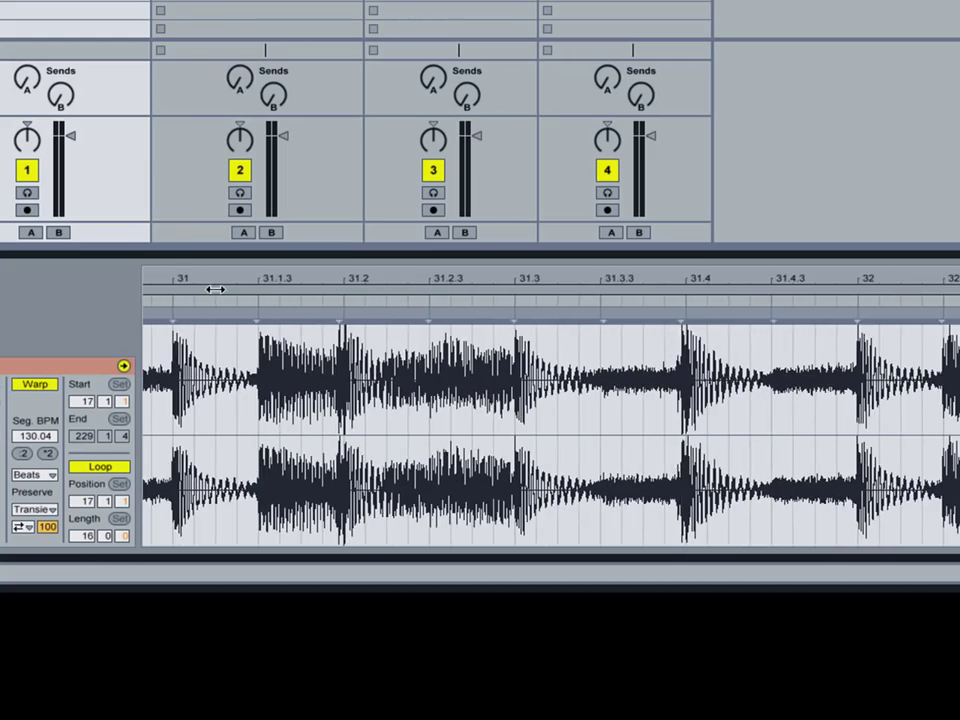
mouse_move(176, 281)
mouse_down()
mouse_move(360, 290)
mouse_move(378, 335)
mouse_move(366, 290)
mouse_move(377, 289)
mouse_move(378, 232)
mouse_up()
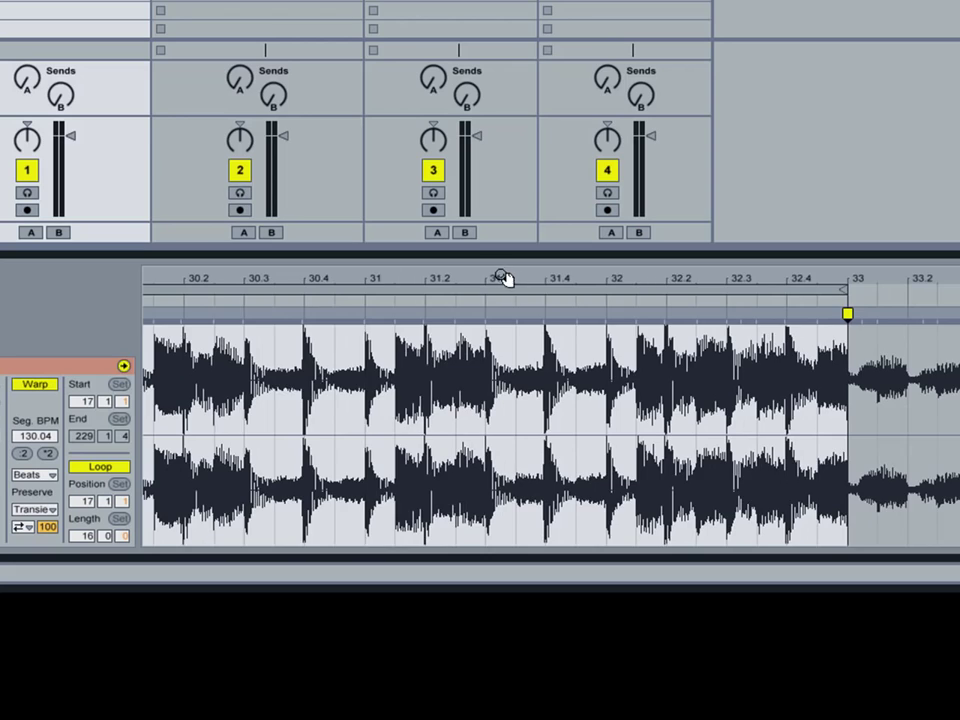
Step: Shift the loop region forward another 16 bars to start at 33.1.1 and check the kick at bar 49 against the grid
mouse_move(503, 278)
mouse_down()
mouse_move(503, 208)
mouse_move(501, 279)
mouse_up()
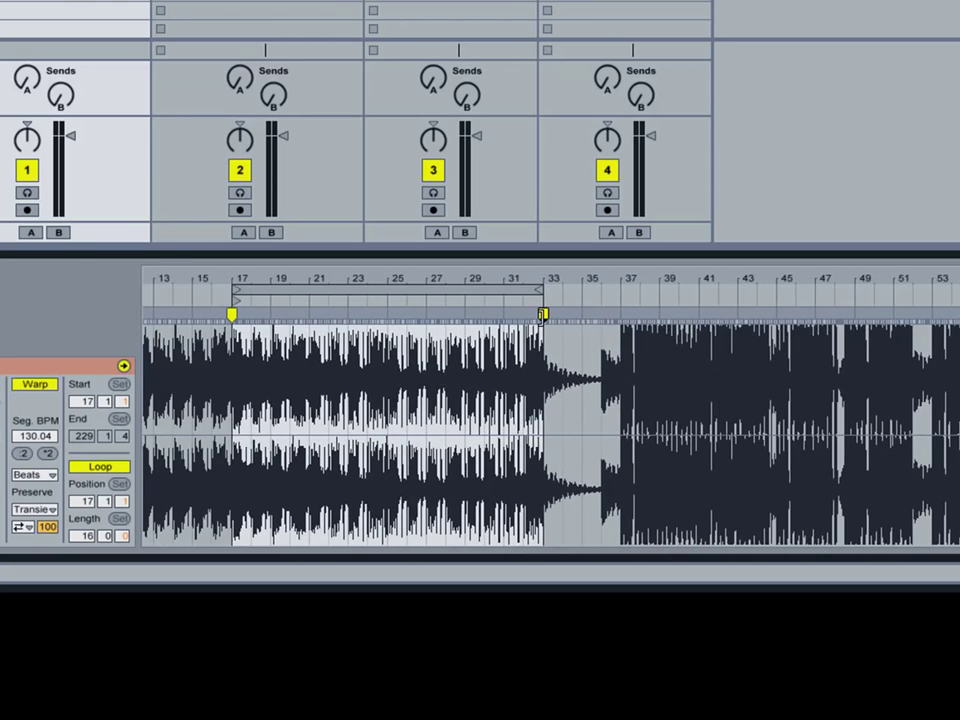
click(436, 287)
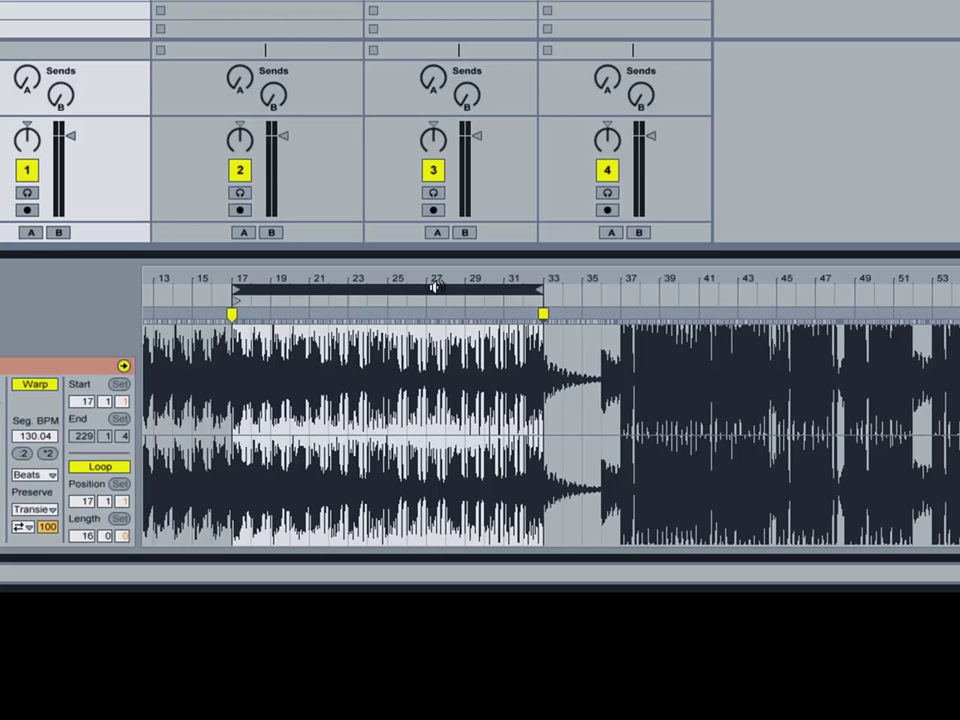
key(Right)
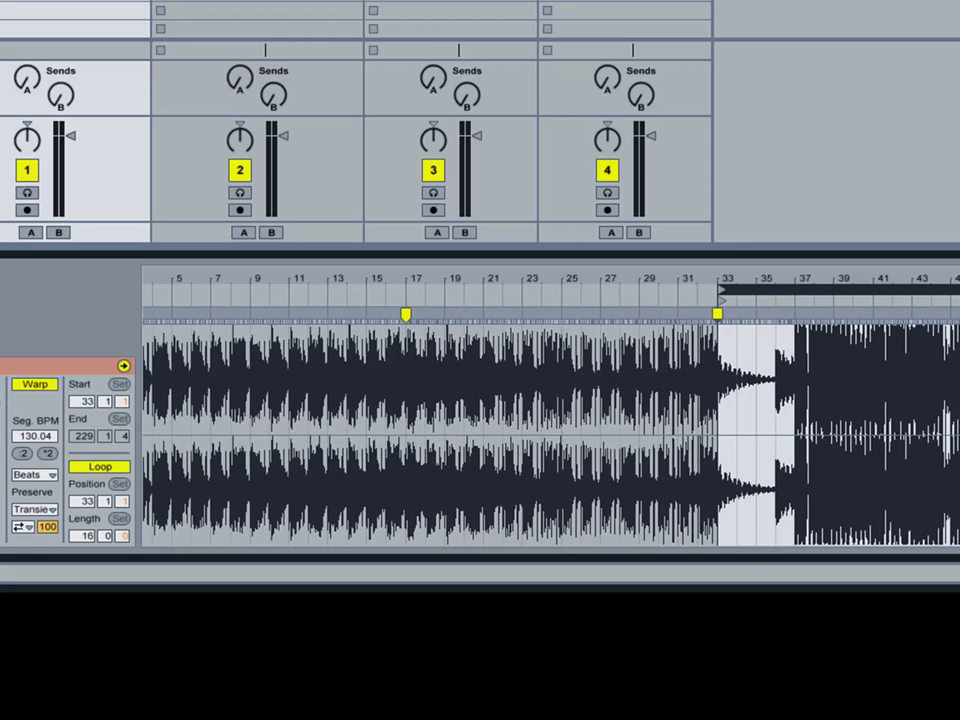
drag(940, 279, 454, 505)
drag(459, 281, 456, 370)
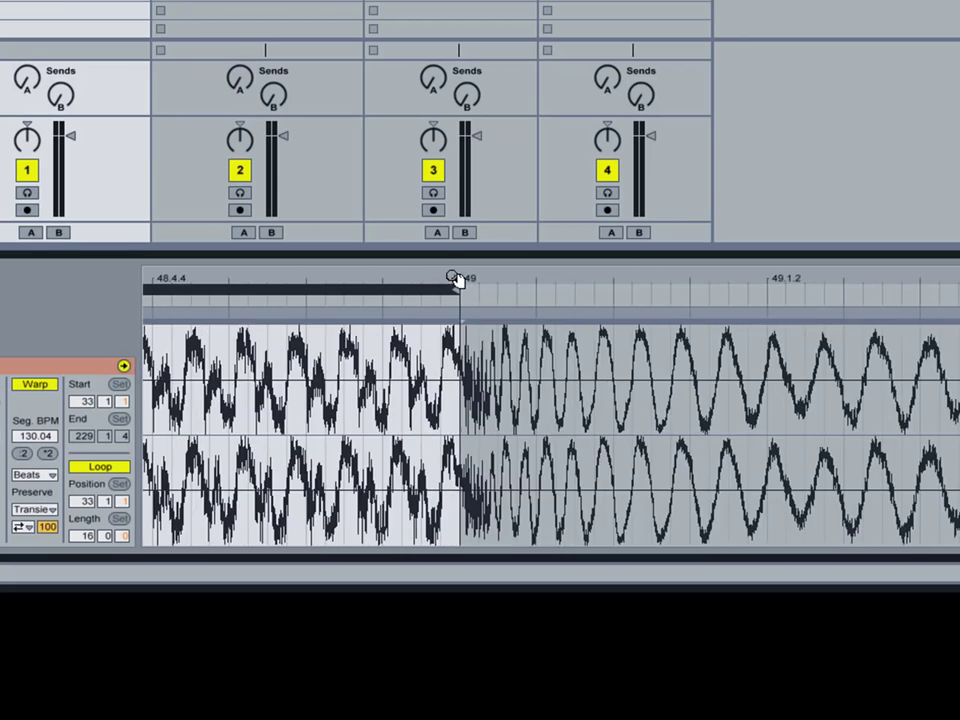
drag(486, 282, 486, 60)
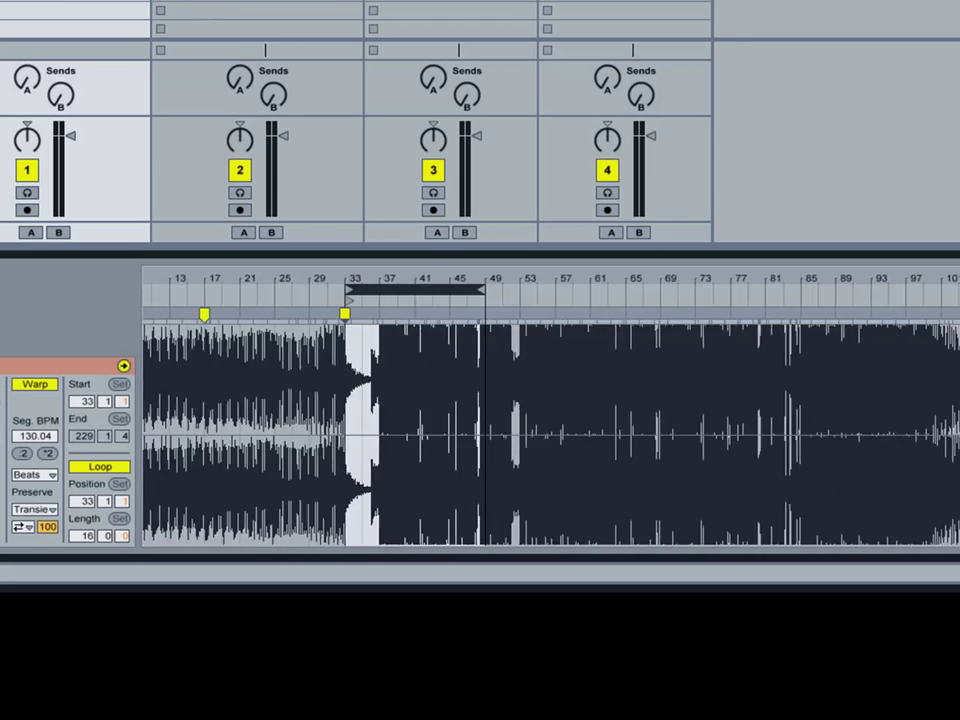
key(minus)
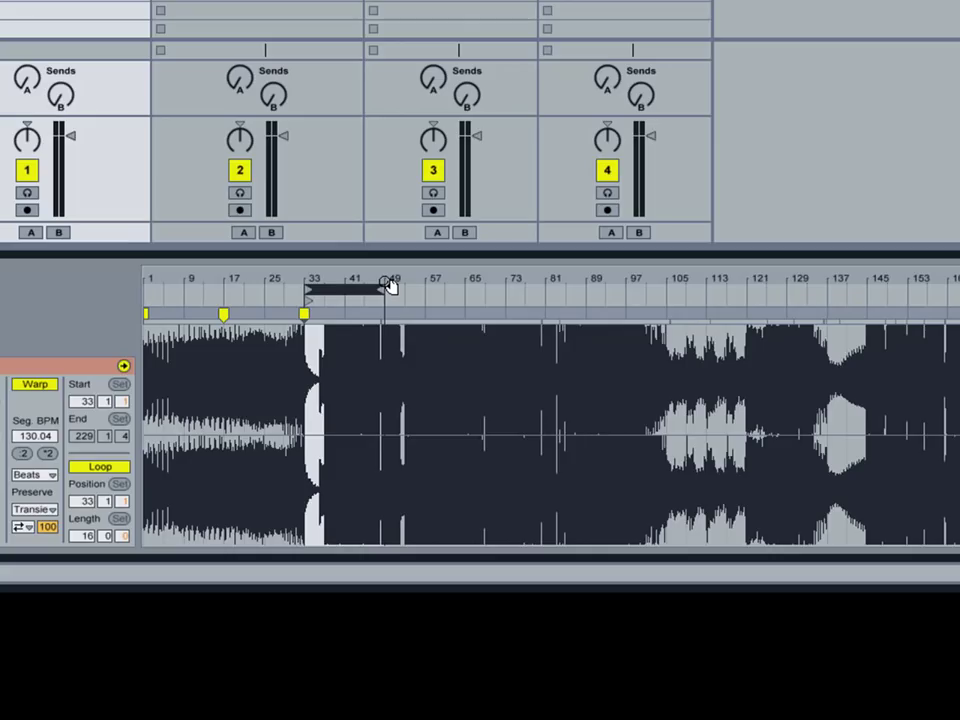